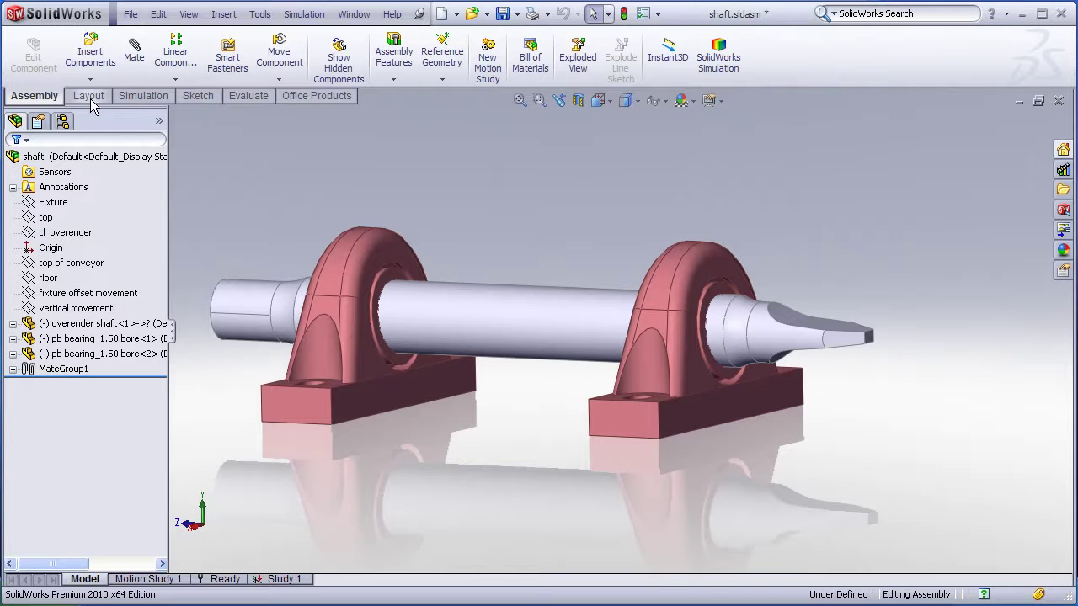
{"action": "left_click", "coordinate": [263, 98]}
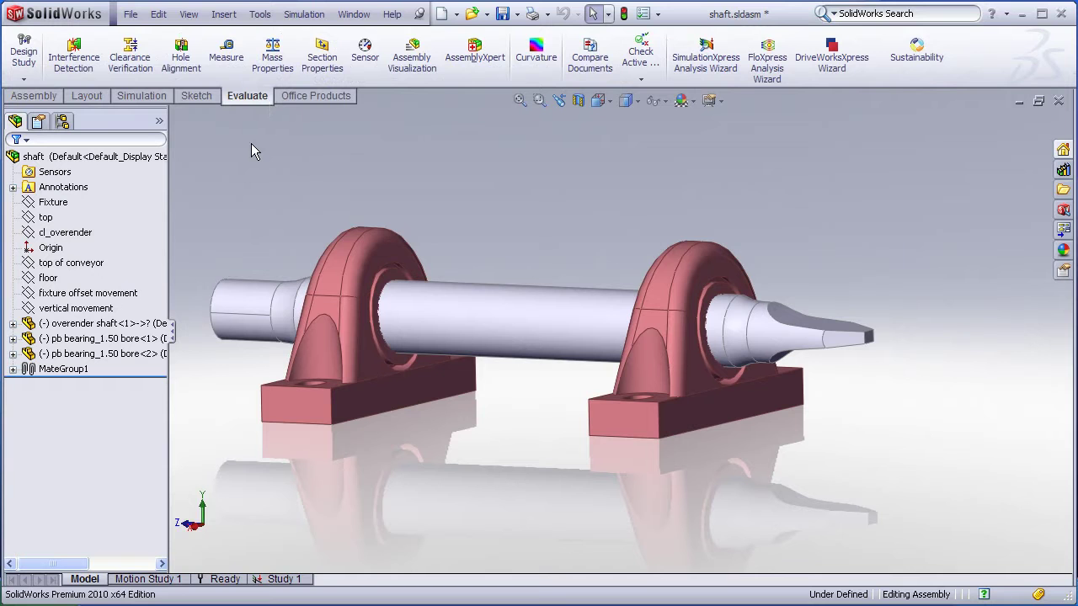
{"action": "left_click", "coordinate": [73, 64]}
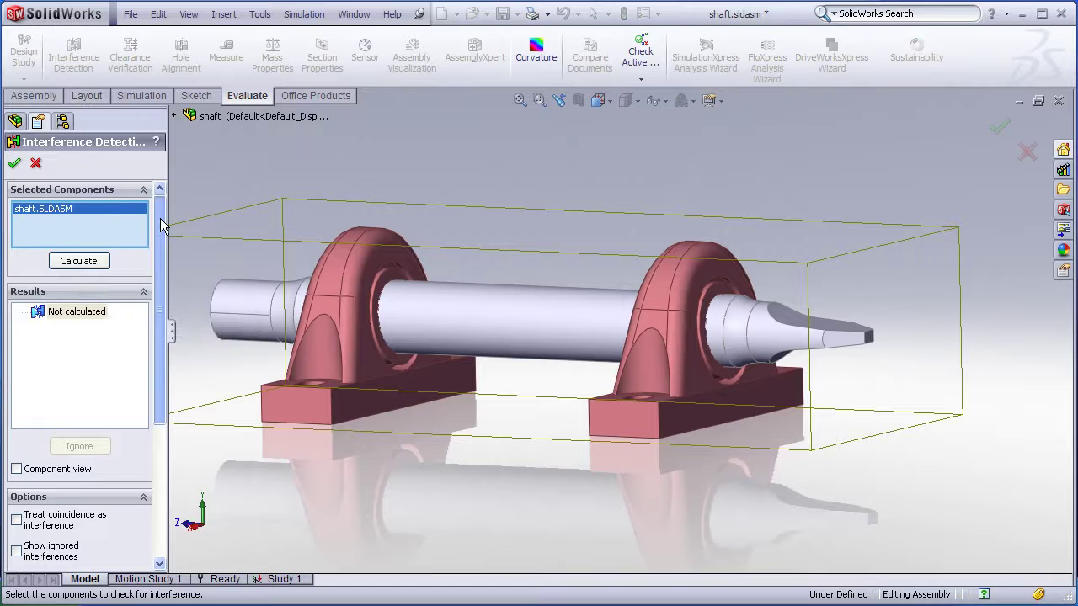
{"action": "left_click_drag", "start_coordinate": [159, 222], "coordinate": [161, 291]}
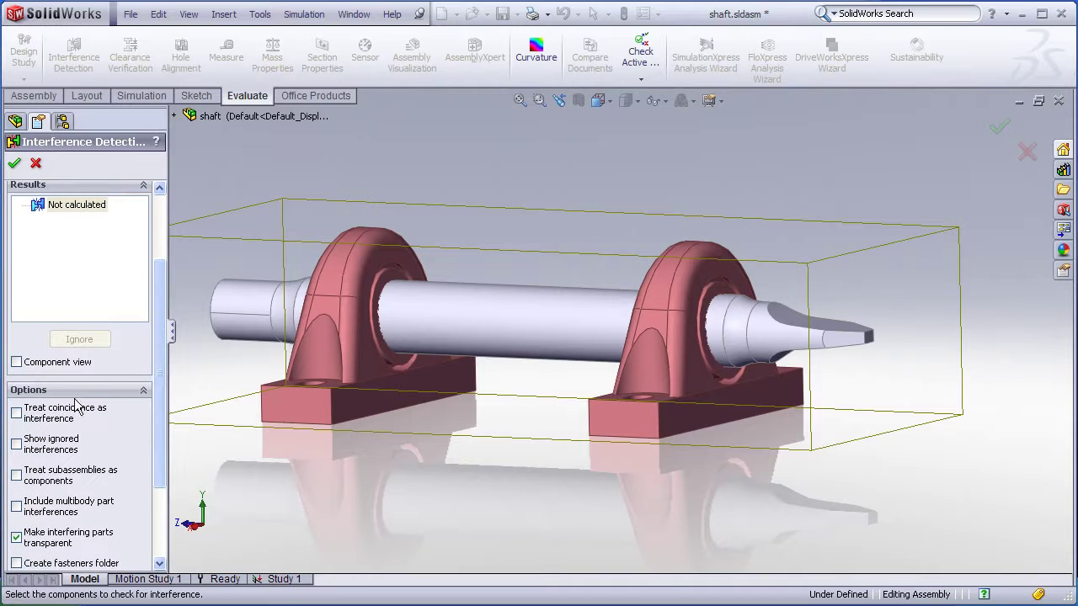
{"action": "left_click", "coordinate": [17, 414]}
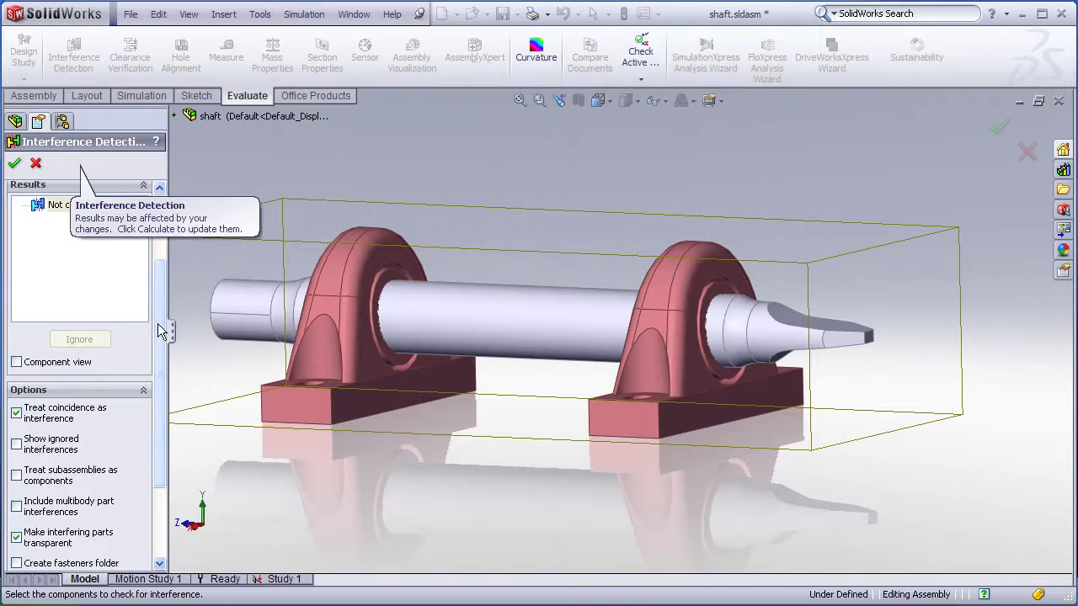
{"action": "scroll", "coordinate": [158, 323], "scroll_direction": "up", "scroll_amount": 3}
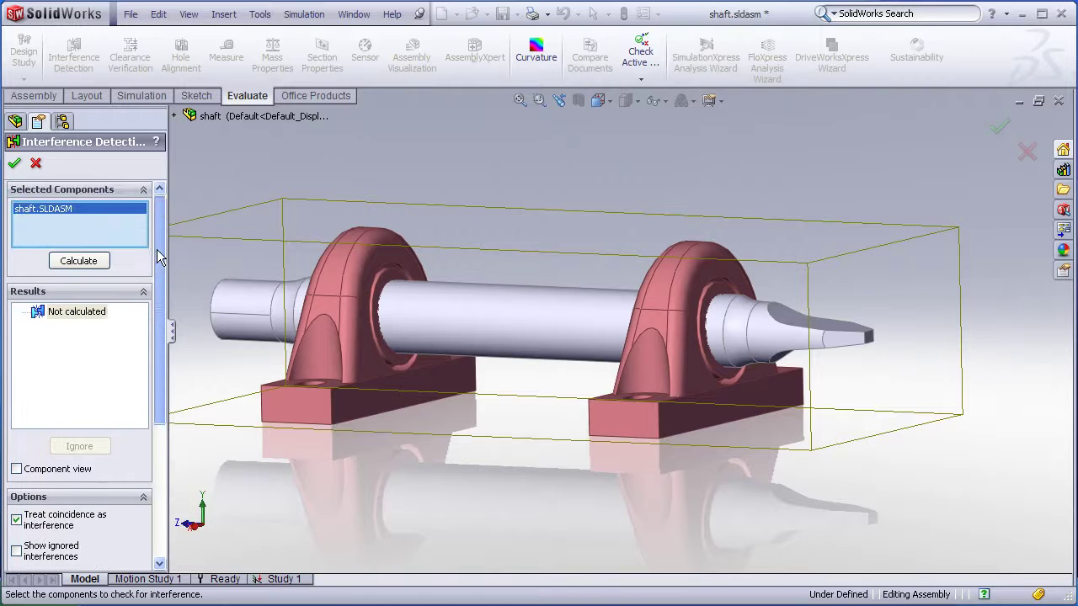
{"action": "left_click", "coordinate": [79, 263]}
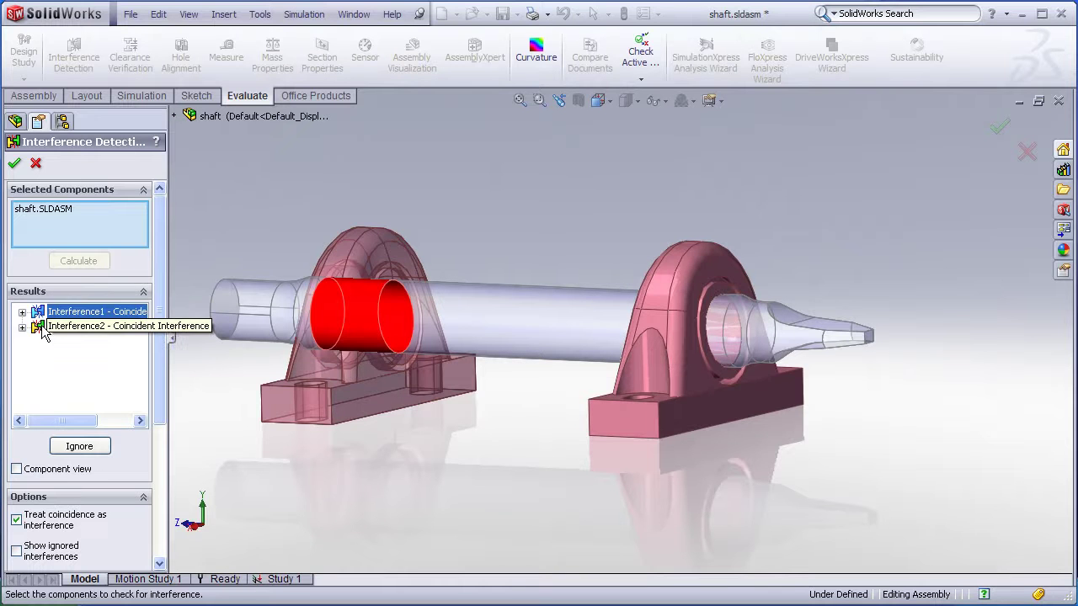
{"action": "left_click", "coordinate": [46, 327]}
{"action": "left_click", "coordinate": [46, 313]}
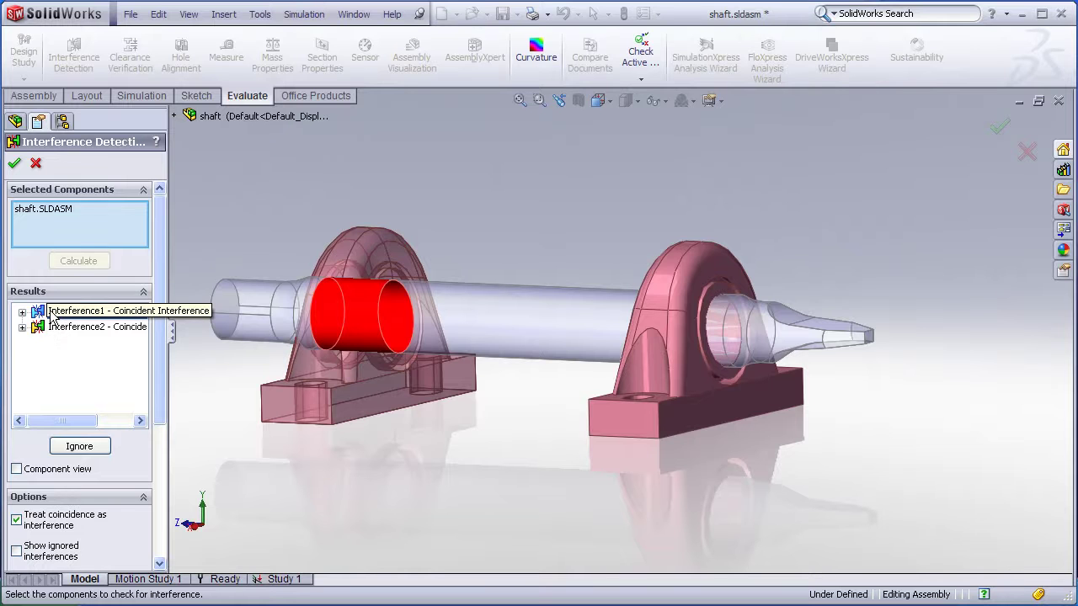
{"action": "left_click", "coordinate": [53, 327]}
{"action": "left_click", "coordinate": [53, 312]}
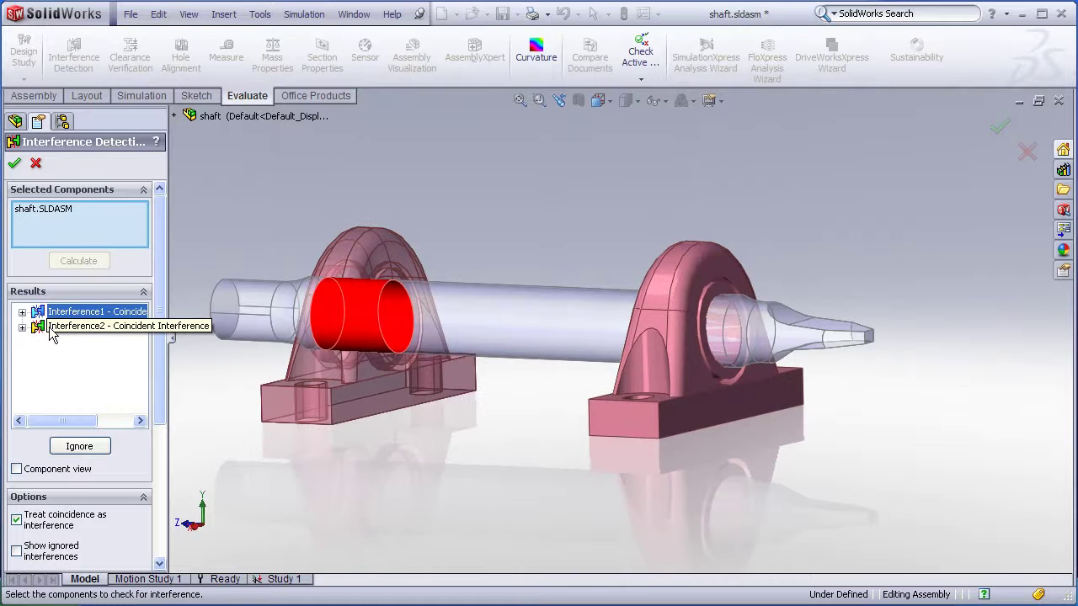
{"action": "left_click", "coordinate": [36, 165]}
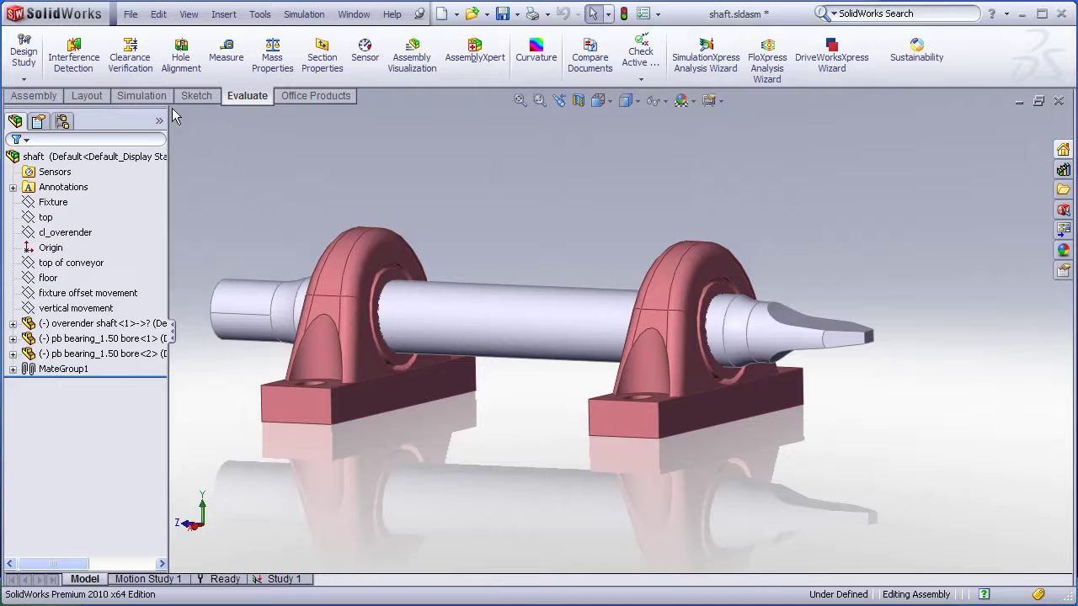
Step: Create a new static simulation study, Study 2
{"action": "left_click", "coordinate": [142, 95]}
{"action": "left_click", "coordinate": [31, 58]}
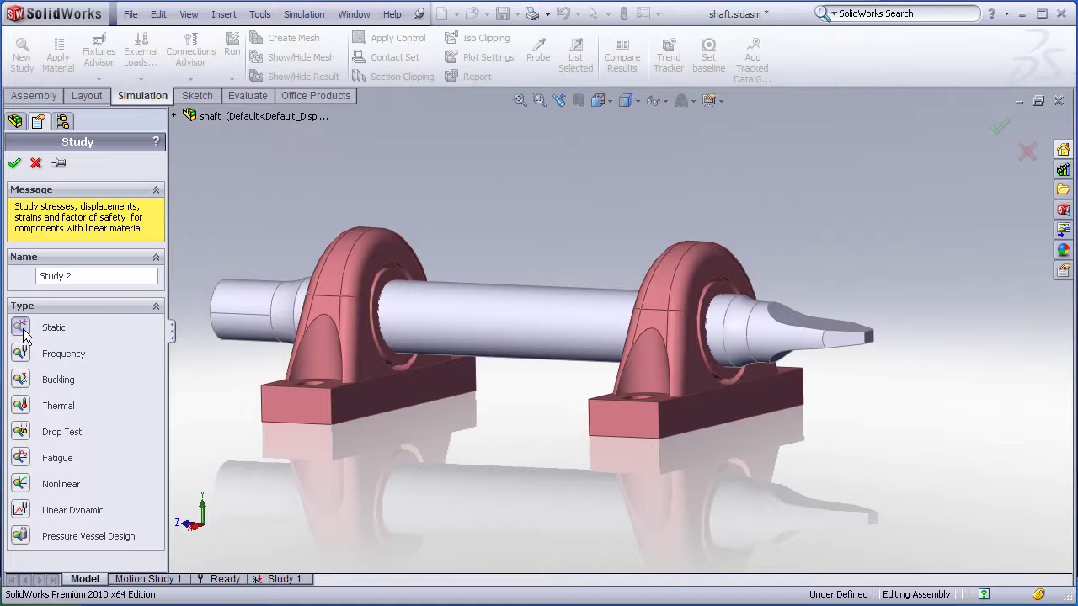
{"action": "left_click", "coordinate": [15, 163]}
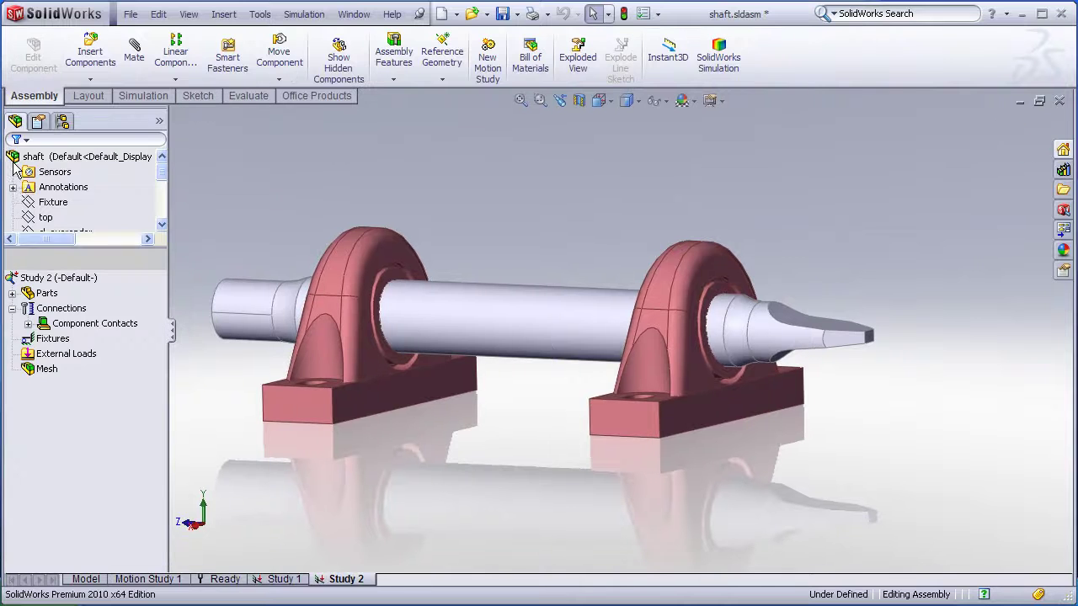
Step: Apply AISI 304 steel as the material to all three parts of the study
{"action": "left_click", "coordinate": [11, 293]}
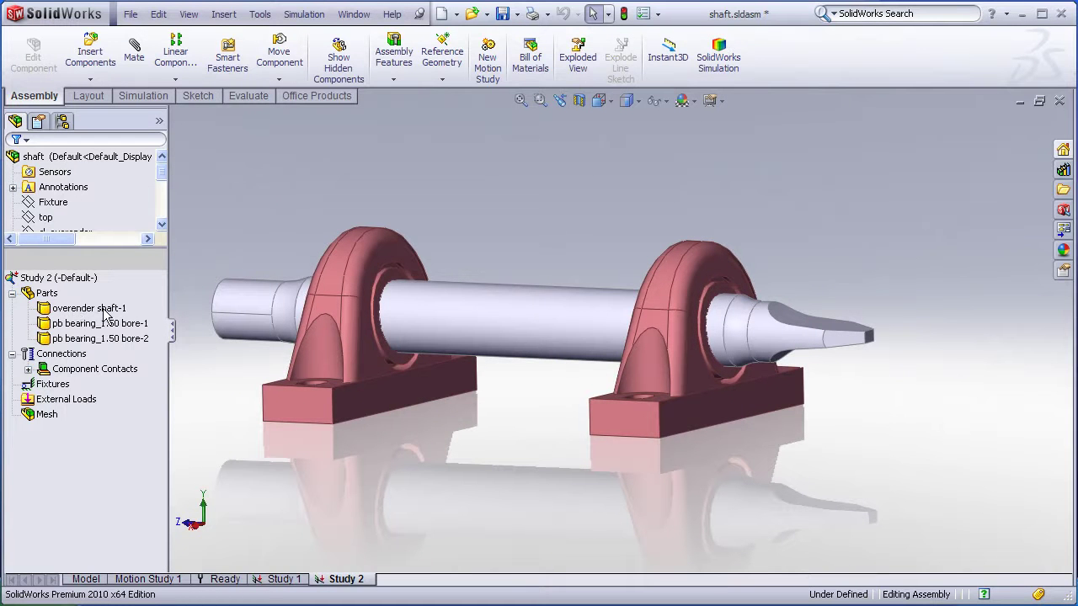
{"action": "right_click", "coordinate": [49, 293]}
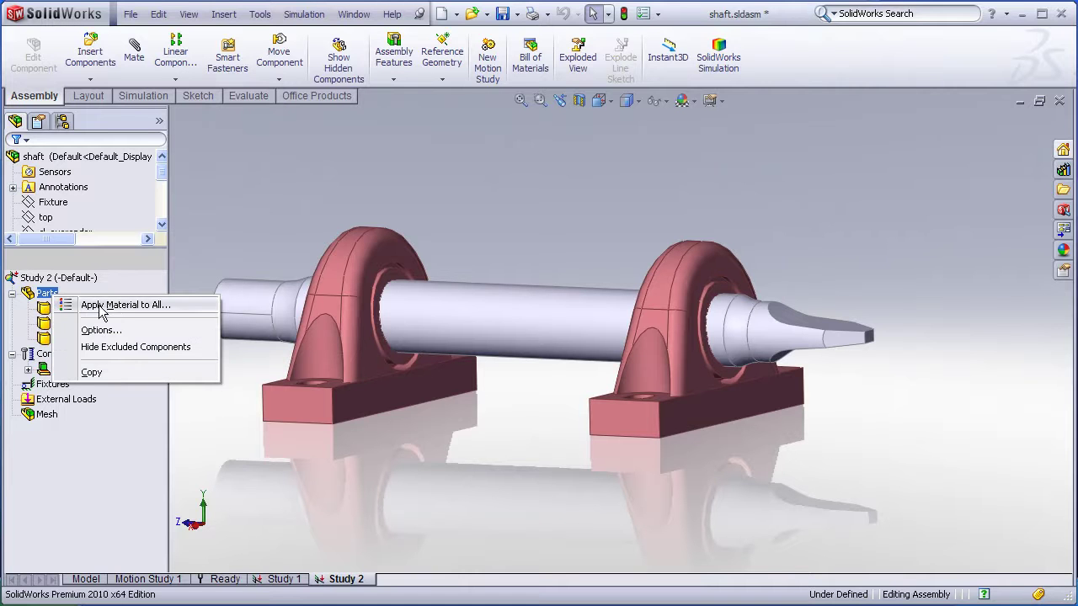
{"action": "left_click", "coordinate": [131, 311]}
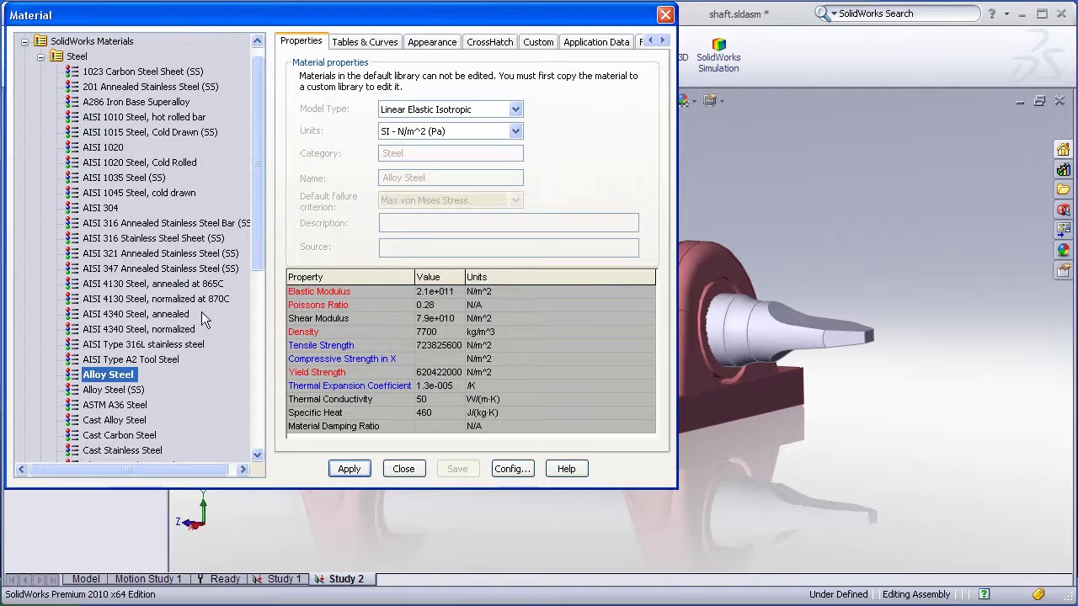
{"action": "left_click", "coordinate": [101, 210]}
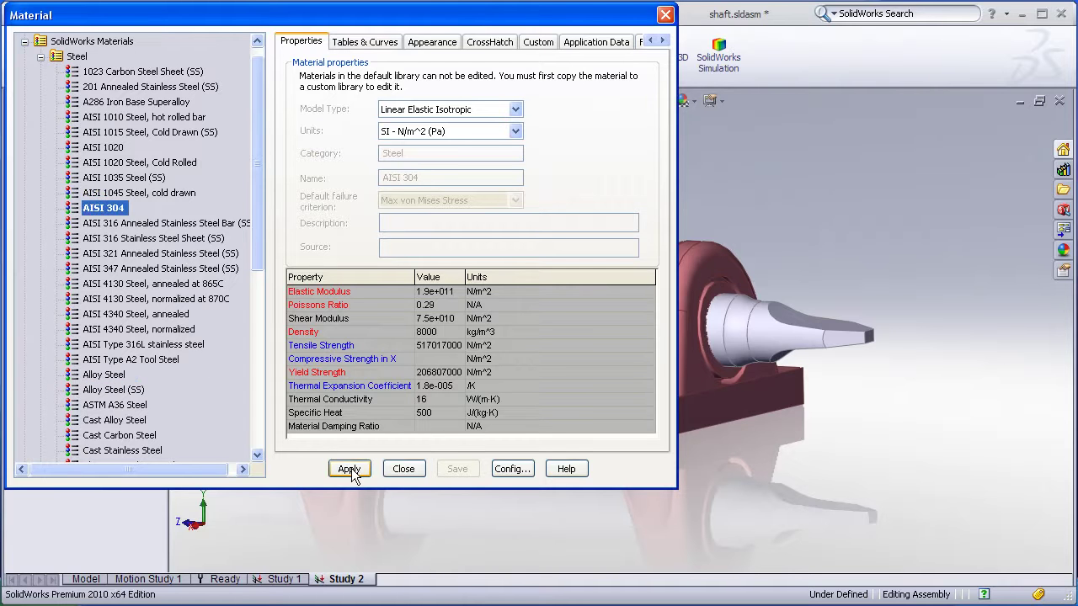
{"action": "left_click", "coordinate": [401, 470]}
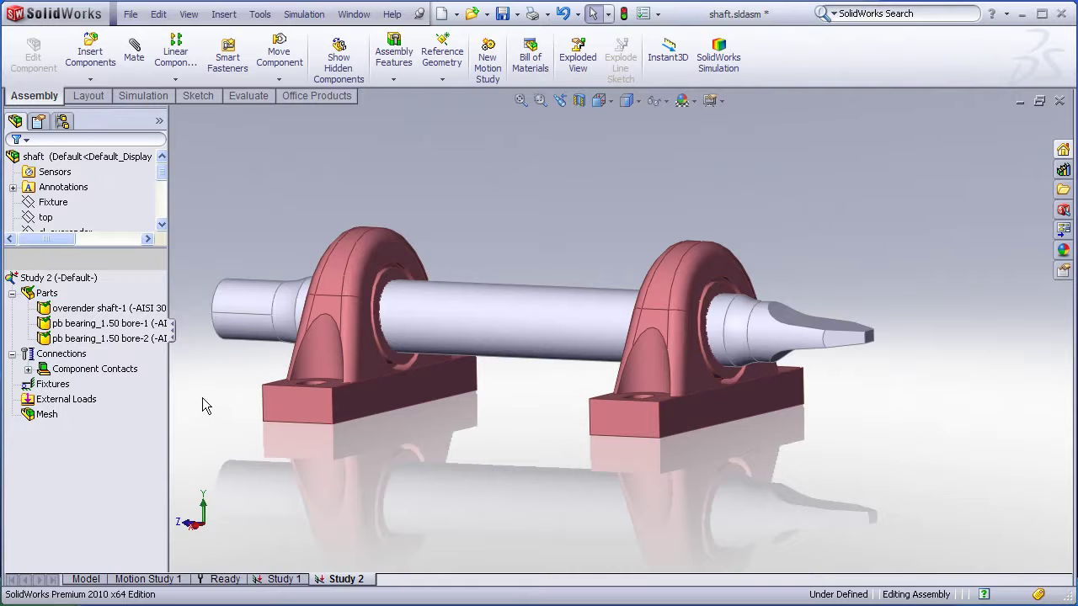
Step: Add a Fixed Geometry restraint on the bottom faces of both bearing bases
{"action": "right_click", "coordinate": [55, 389]}
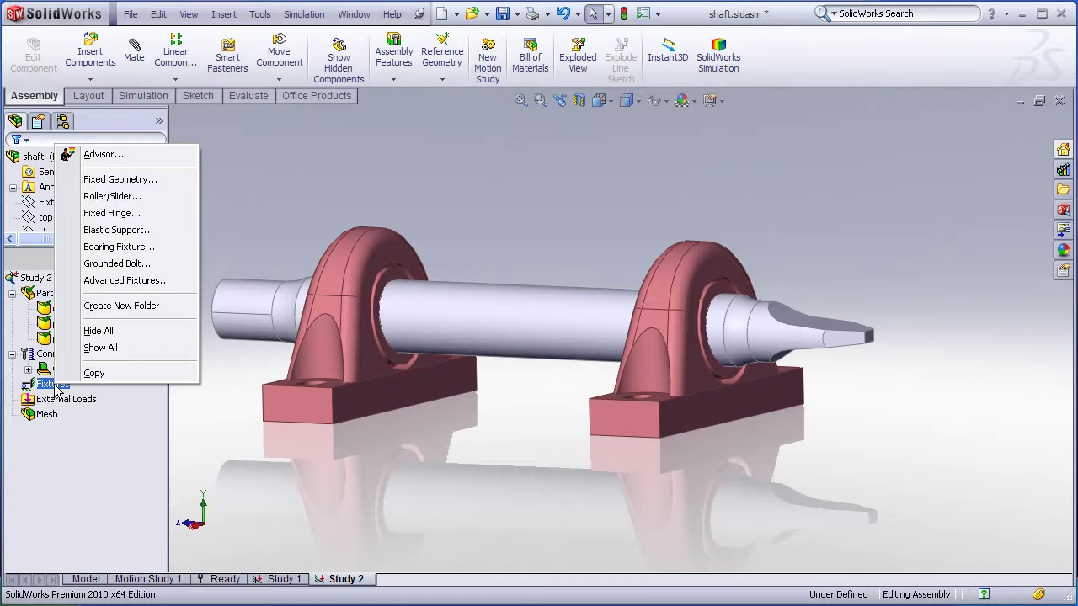
{"action": "left_click", "coordinate": [106, 179]}
{"action": "middle_click_drag", "start_coordinate": [209, 265], "coordinate": [399, 465]}
{"action": "left_click", "coordinate": [400, 466]}
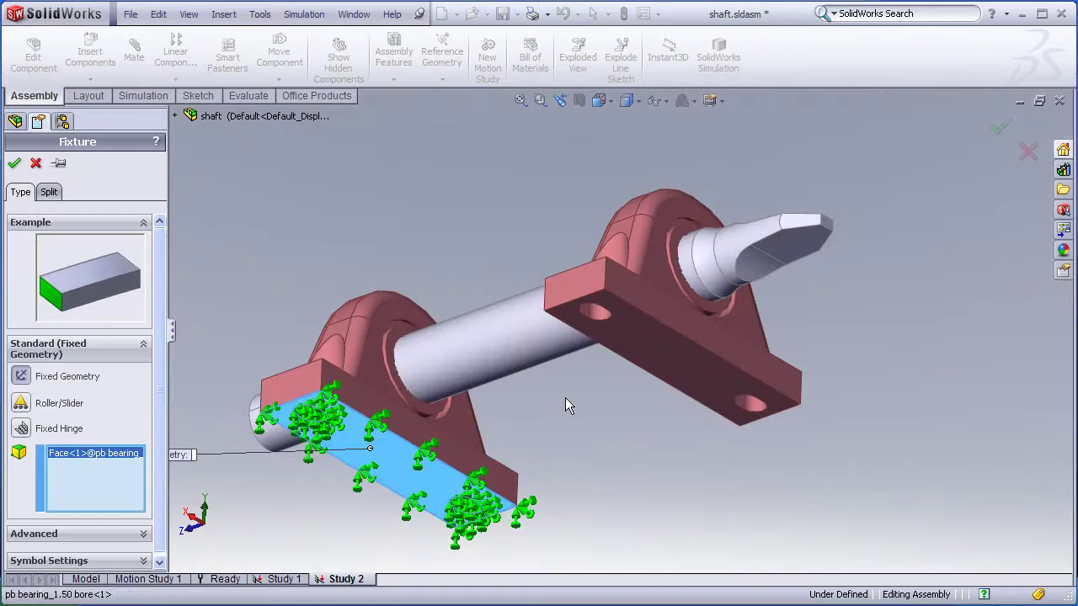
{"action": "left_click", "coordinate": [657, 350]}
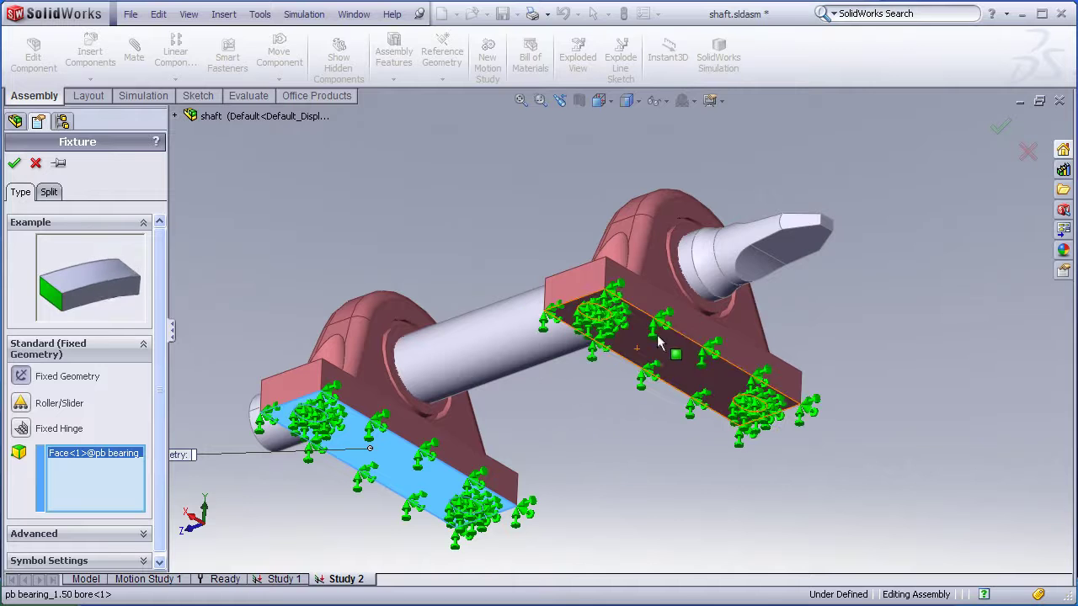
{"action": "left_click", "coordinate": [14, 162]}
{"action": "middle_click_drag", "start_coordinate": [306, 233], "coordinate": [307, 337]}
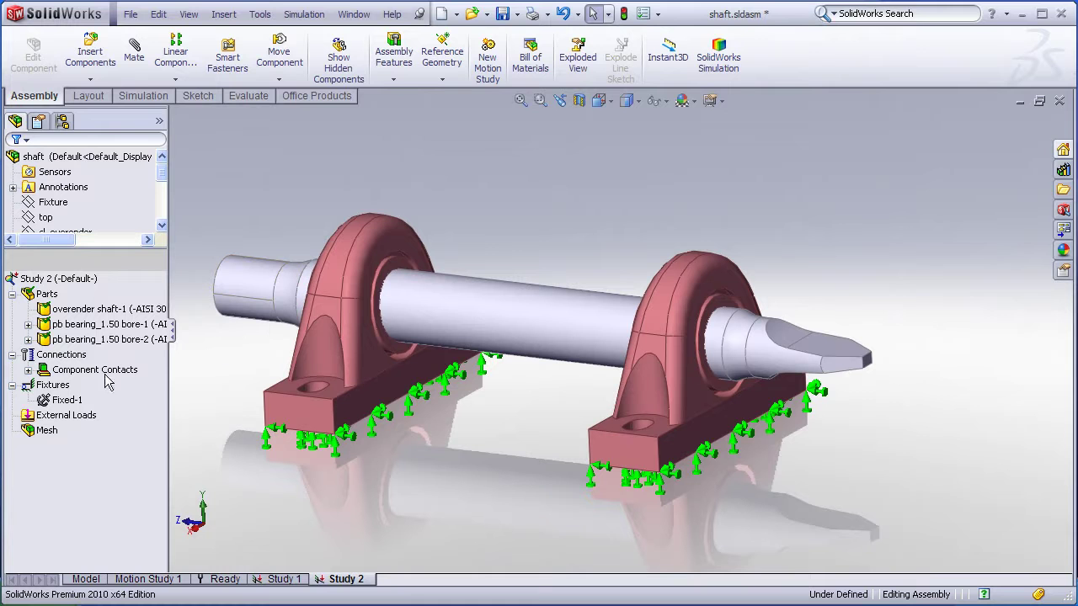
Step: Hide the Fixed-1 fixture symbols and clear the selection
{"action": "right_click", "coordinate": [59, 406]}
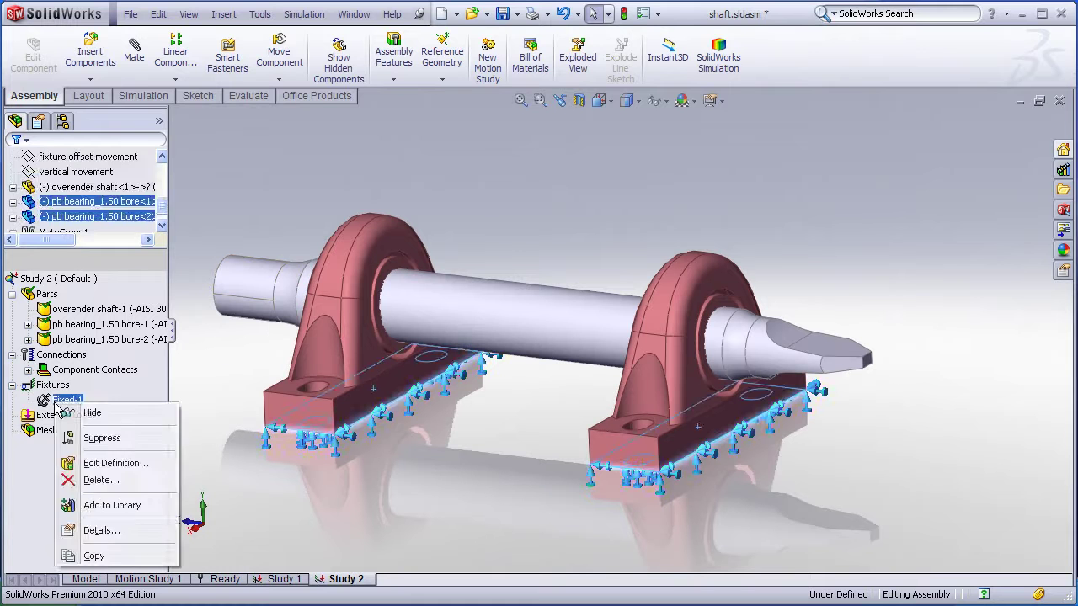
{"action": "left_click", "coordinate": [87, 412]}
{"action": "left_click", "coordinate": [351, 460]}
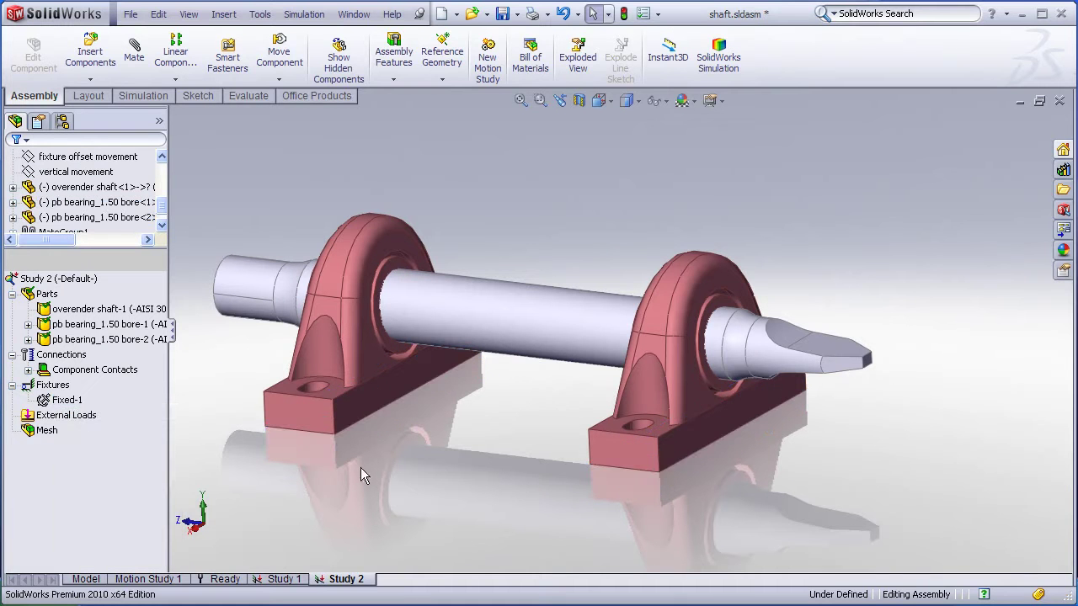
Step: Apply a 200 N force to the end face of the shaft's overhanging tip
{"action": "right_click", "coordinate": [80, 416]}
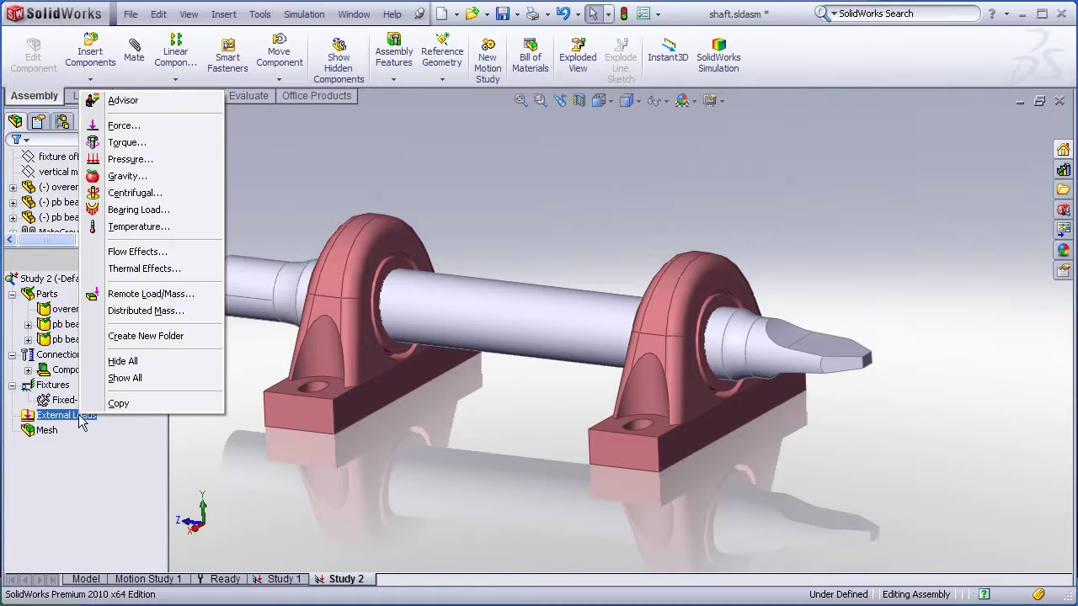
{"action": "left_click", "coordinate": [124, 127]}
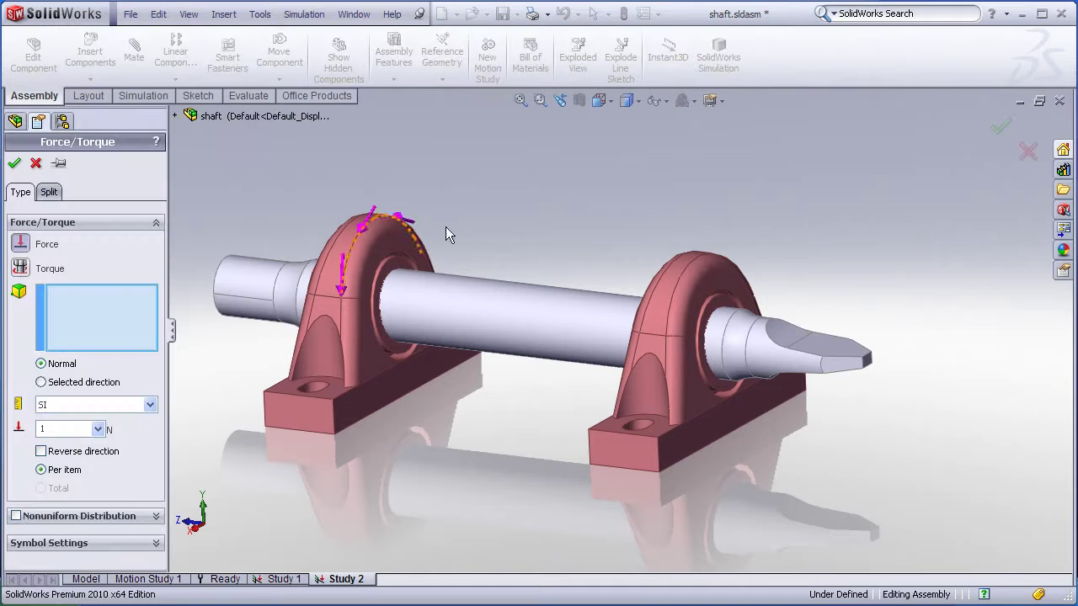
{"action": "left_click", "coordinate": [838, 350]}
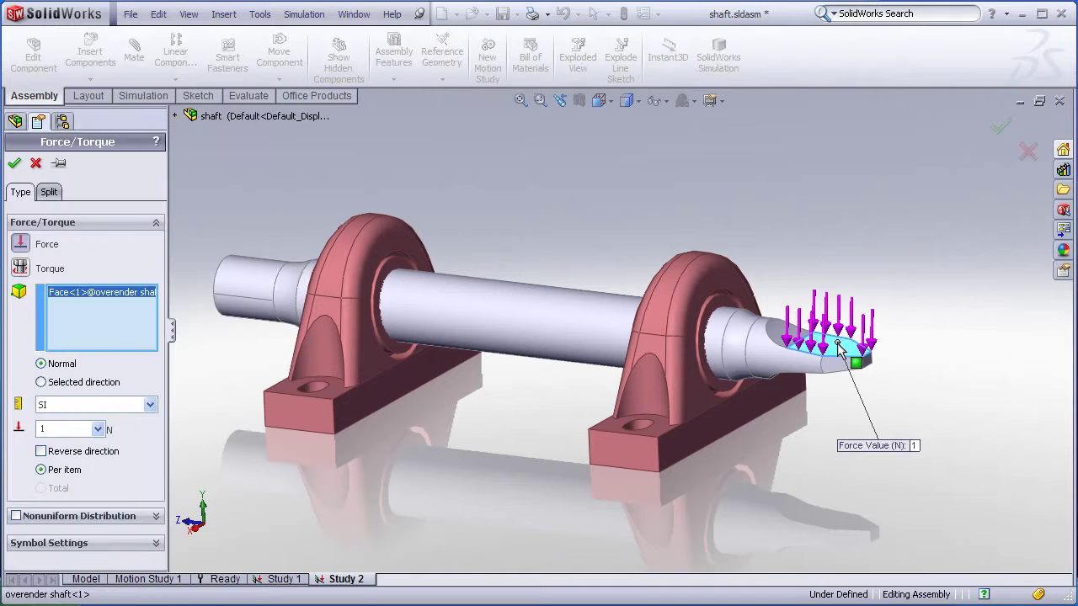
{"action": "double_click", "coordinate": [66, 425]}
{"action": "type", "text": "200"}
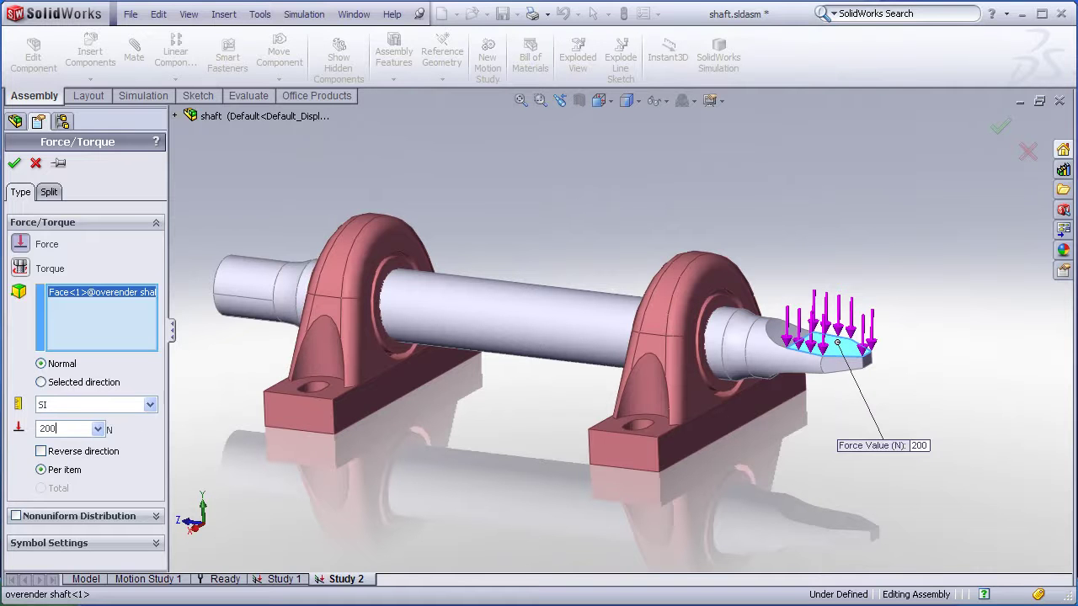
{"action": "left_click", "coordinate": [14, 163]}
Step: Add a second force of 150 N on the shaft's end face
{"action": "middle_click_drag", "start_coordinate": [778, 222], "coordinate": [705, 231]}
{"action": "scroll", "coordinate": [589, 362], "scroll_direction": "down", "scroll_amount": 3}
{"action": "left_click", "coordinate": [598, 374]}
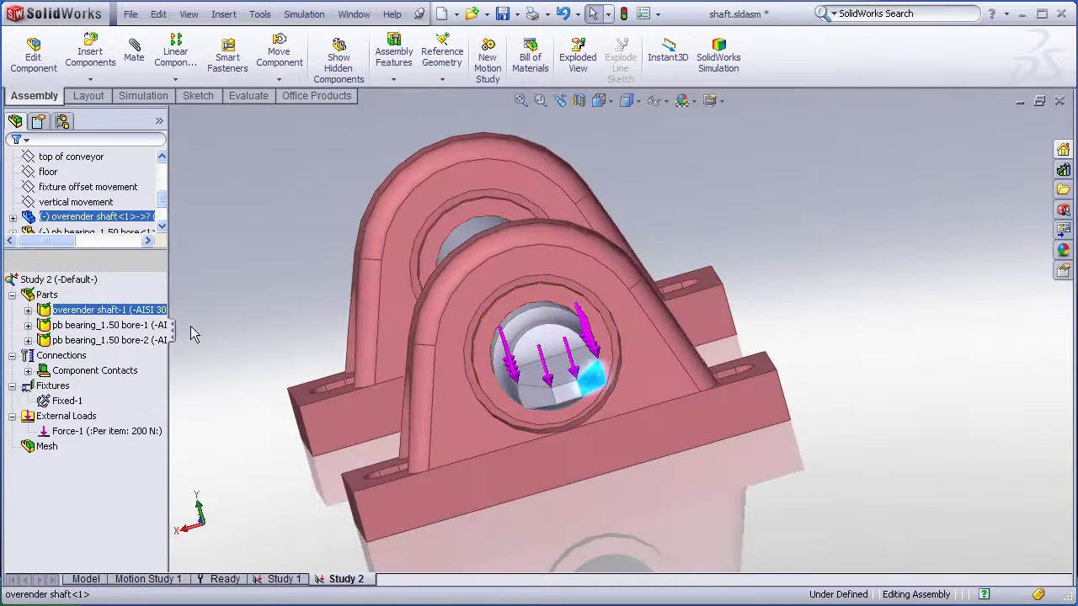
{"action": "right_click", "coordinate": [74, 417]}
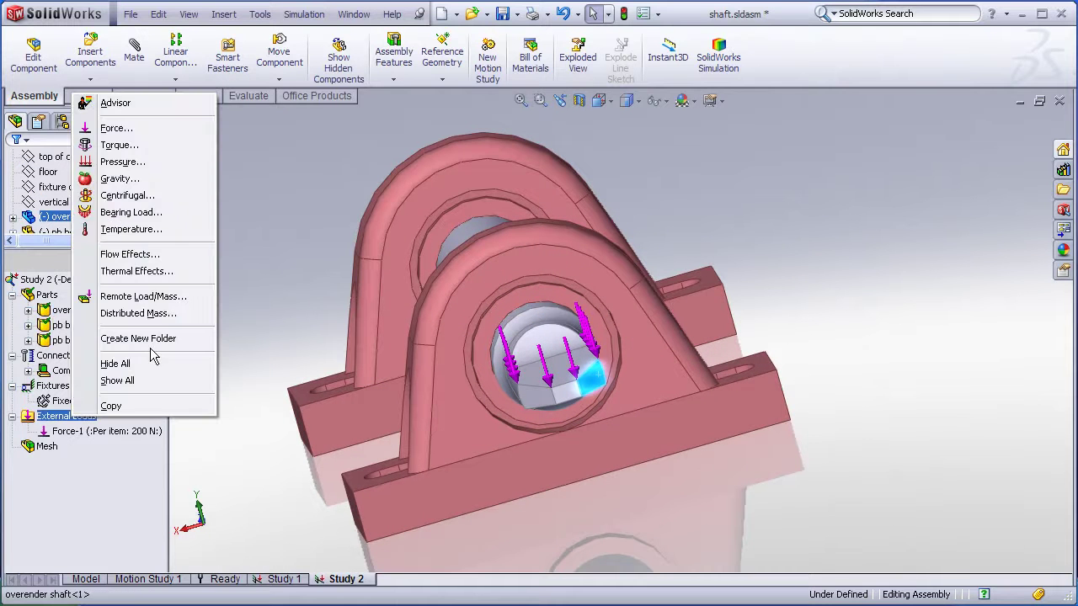
{"action": "left_click", "coordinate": [131, 131]}
{"action": "double_click", "coordinate": [57, 427]}
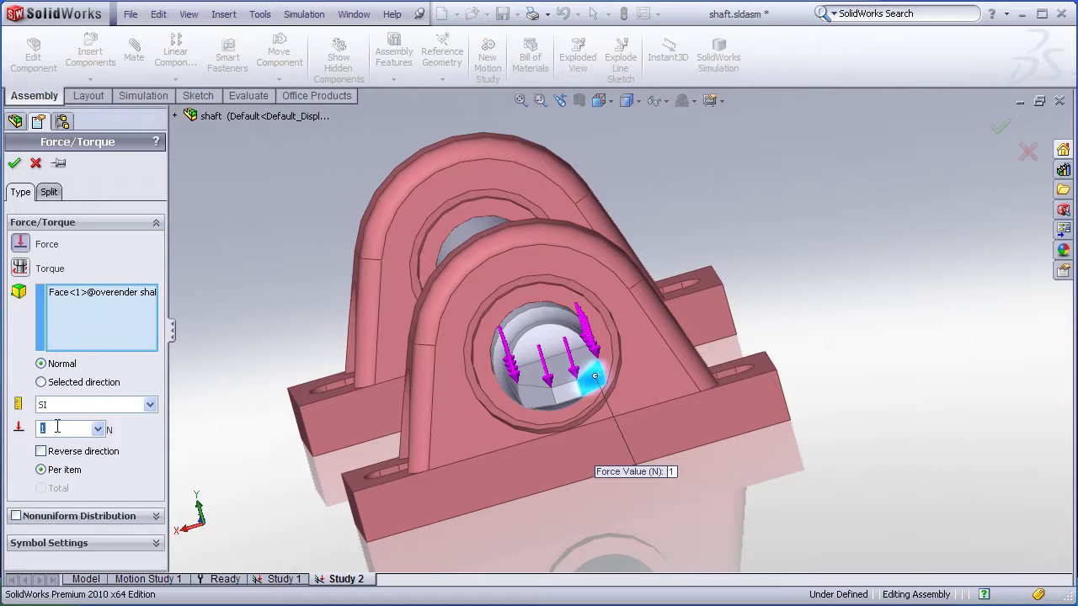
{"action": "type", "text": "150"}
{"action": "left_click", "coordinate": [14, 162]}
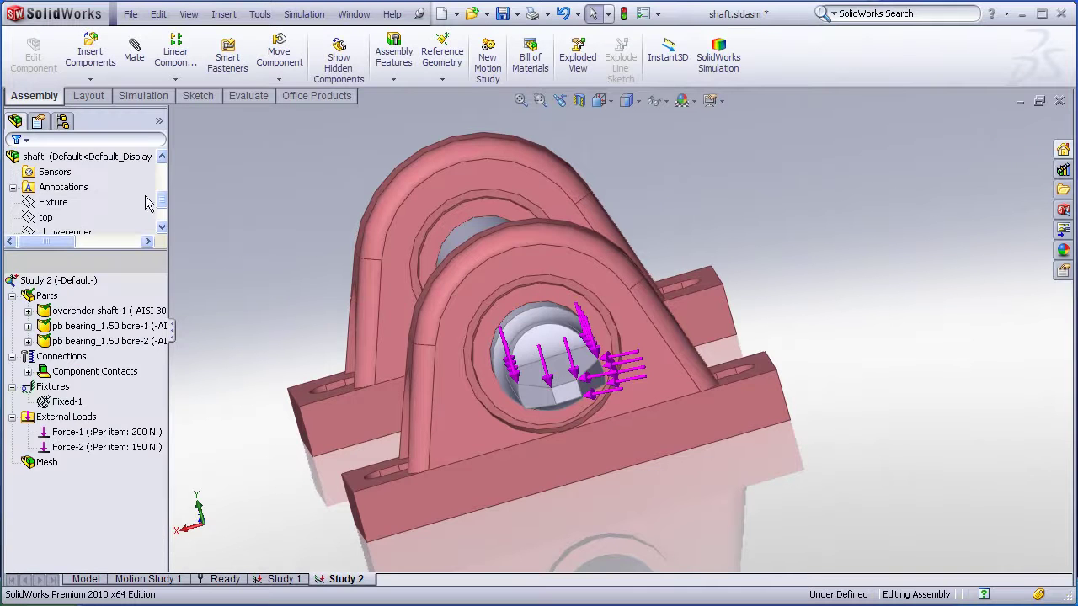
Step: Hide all the external load arrows
{"action": "middle_click_drag", "start_coordinate": [190, 222], "coordinate": [463, 251]}
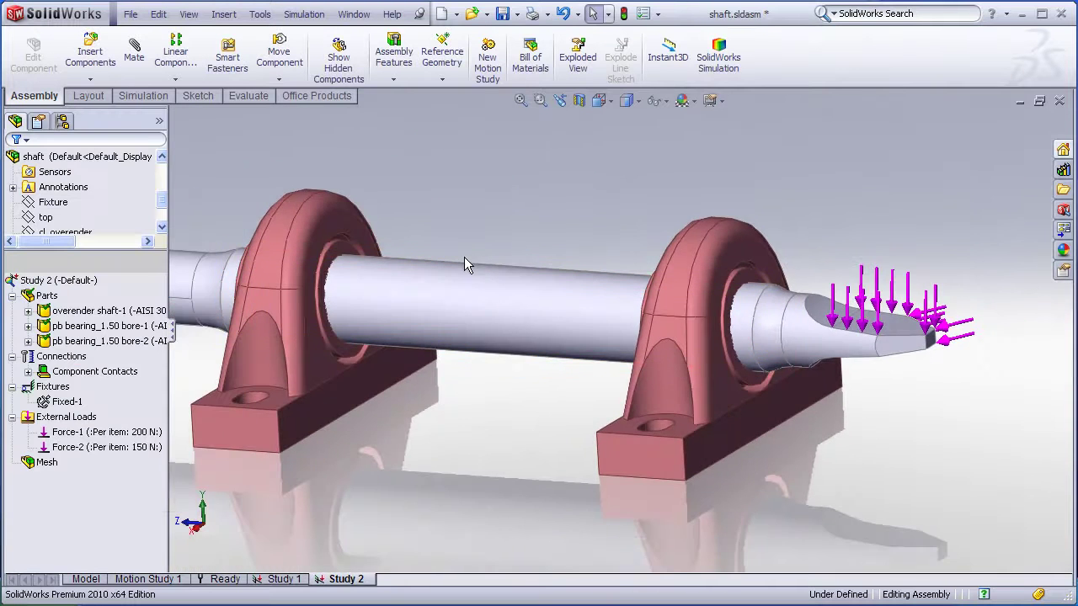
{"action": "right_click", "coordinate": [60, 423]}
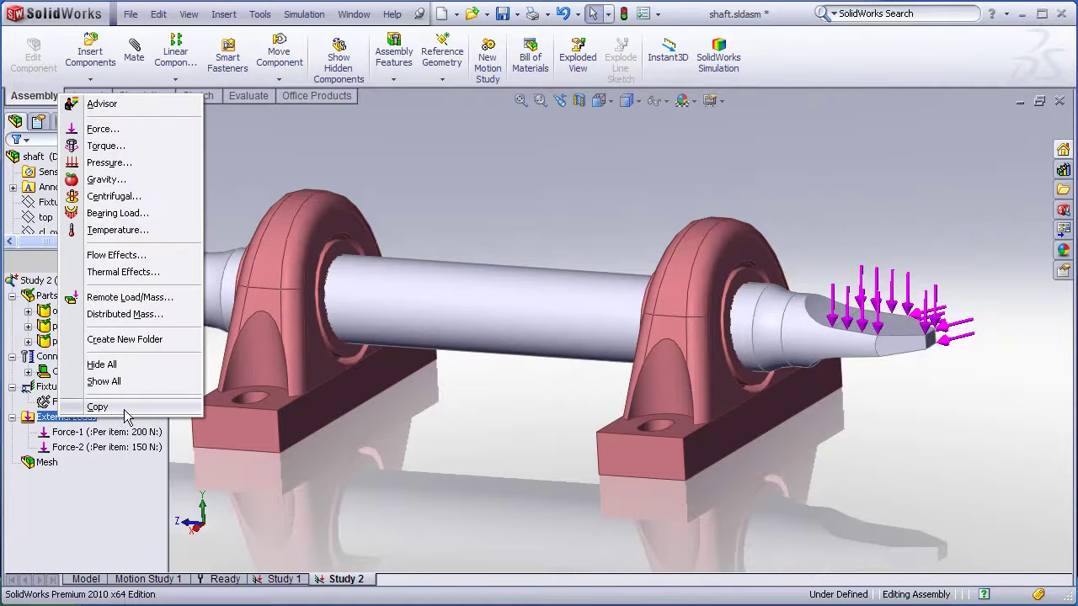
{"action": "left_click", "coordinate": [126, 364]}
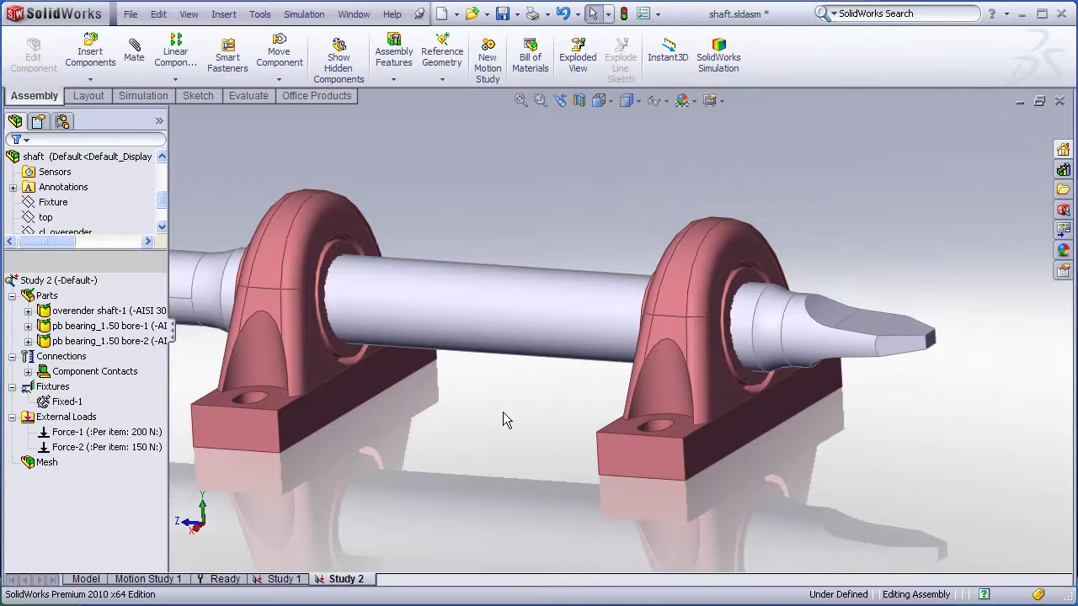
Step: Expand Component Contacts to show the global bonded contact, widen the study tree, and return to Simulation tools
{"action": "key", "text": "f"}
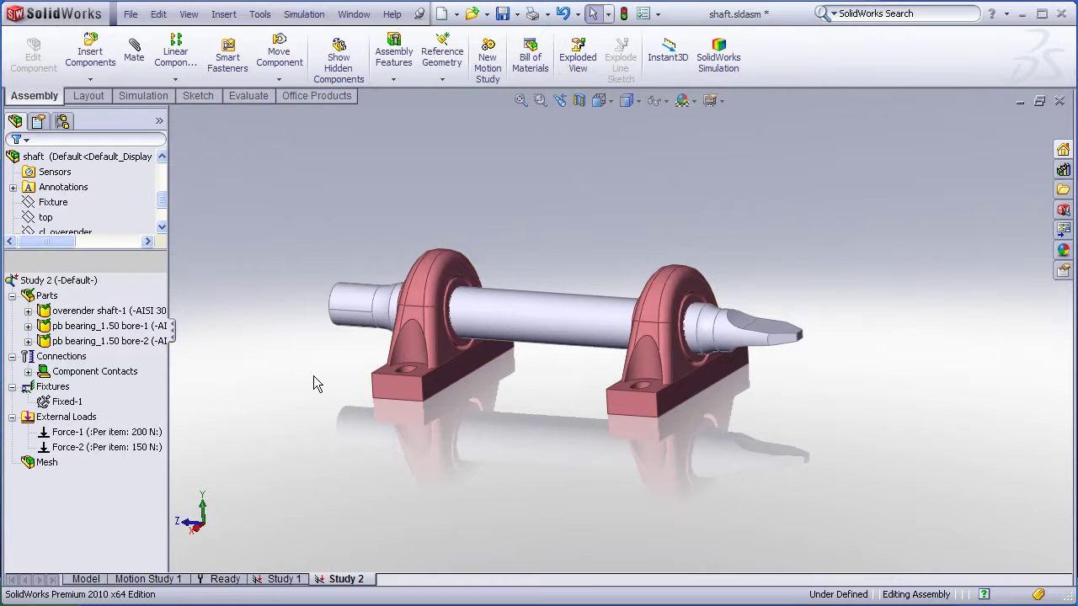
{"action": "left_click", "coordinate": [27, 371]}
{"action": "left_click_drag", "start_coordinate": [167, 360], "coordinate": [235, 363]}
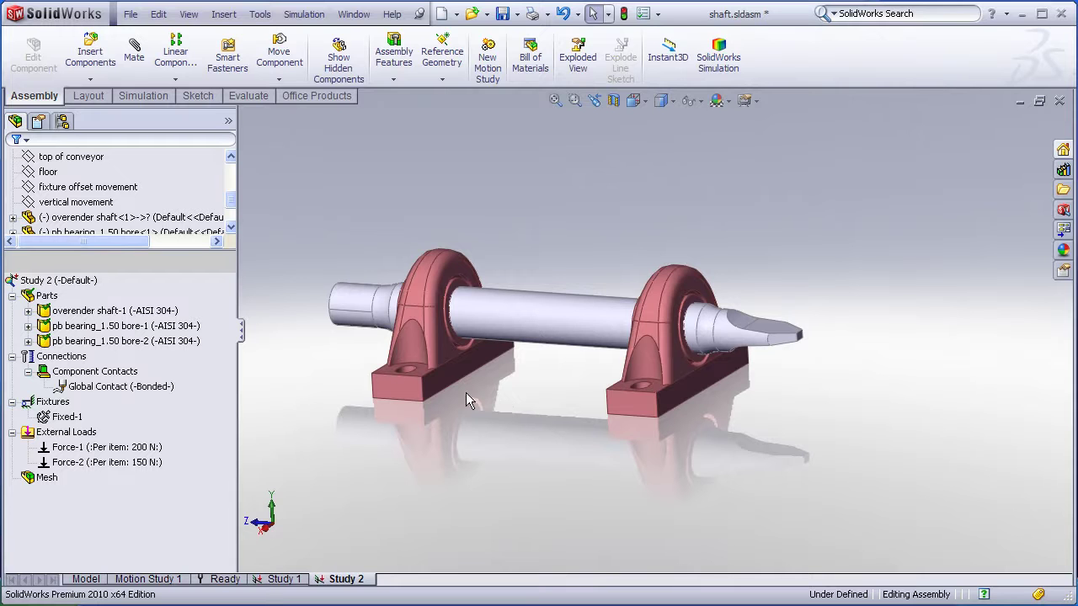
{"action": "left_click", "coordinate": [144, 96]}
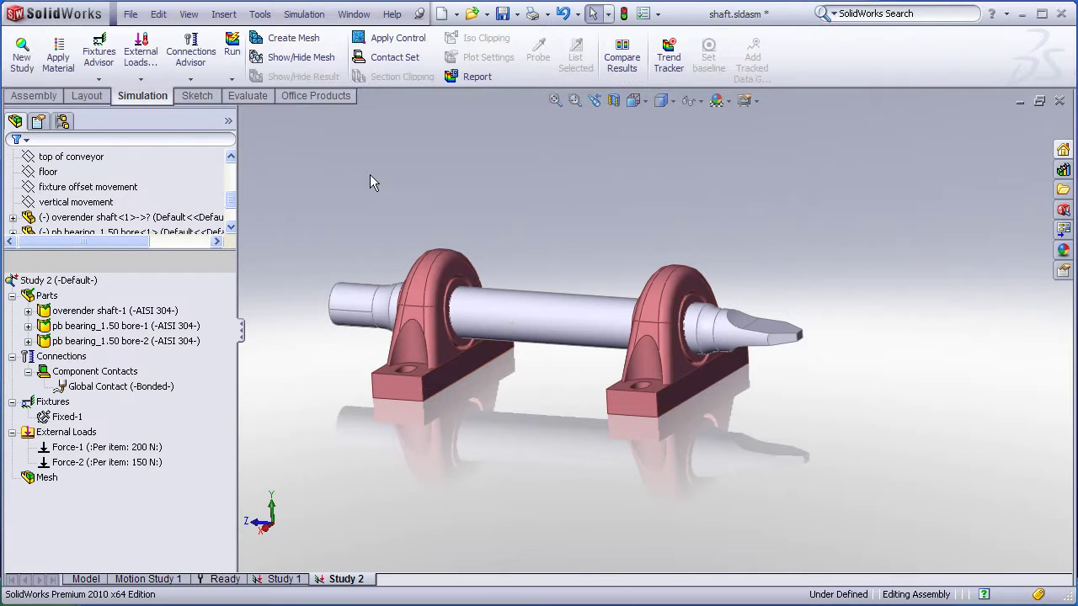
Step: Start a contact set that auto-finds touching faces between the left bearing, shaft and right bearing
{"action": "left_click", "coordinate": [192, 79]}
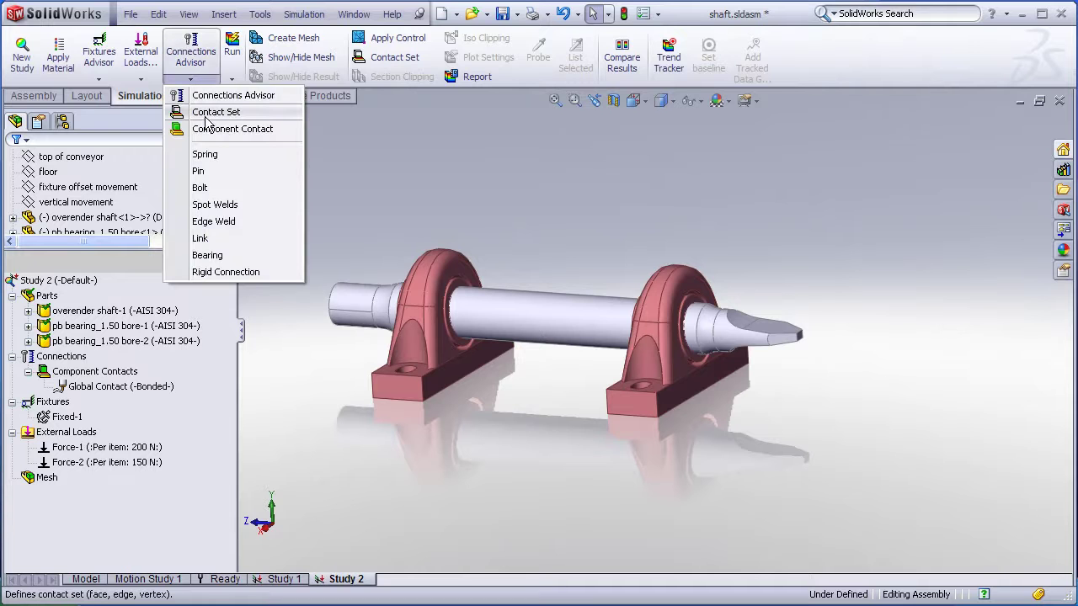
{"action": "left_click", "coordinate": [217, 112]}
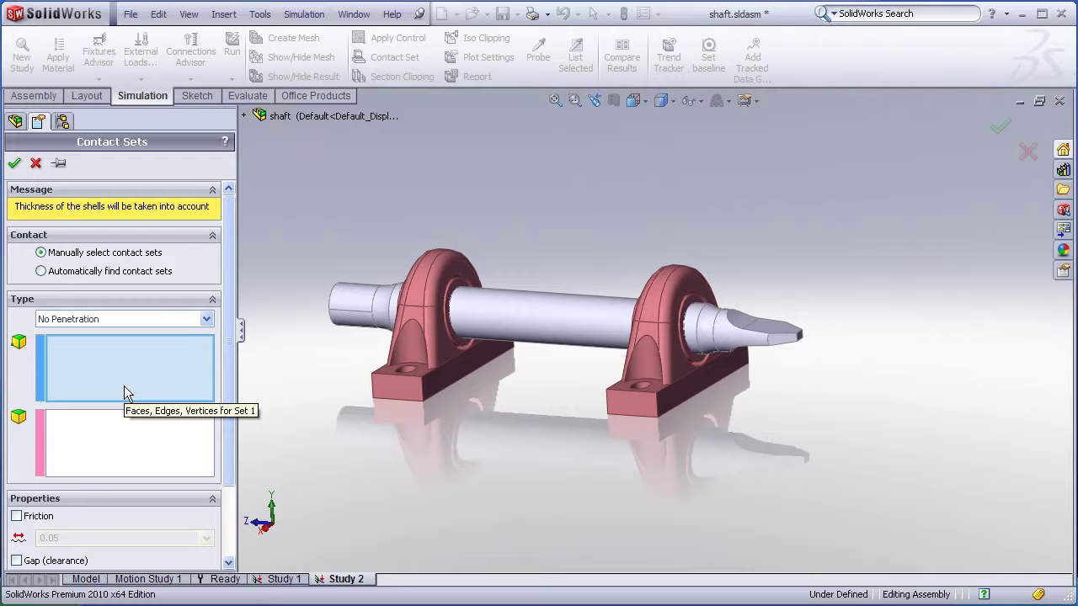
{"action": "left_click", "coordinate": [40, 271]}
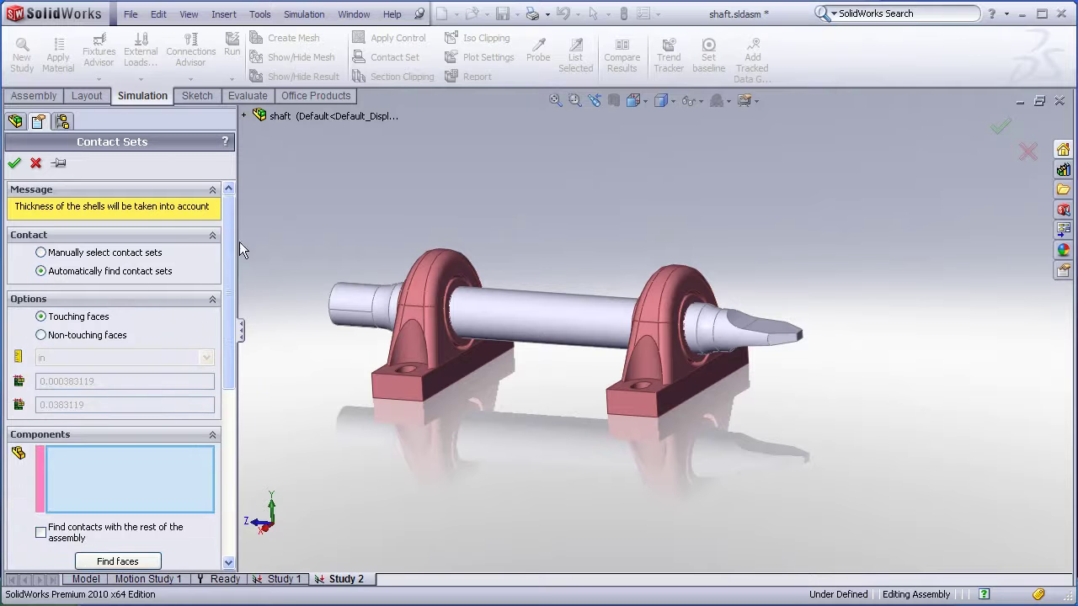
{"action": "scroll", "coordinate": [230, 245], "scroll_direction": "down", "scroll_amount": 3}
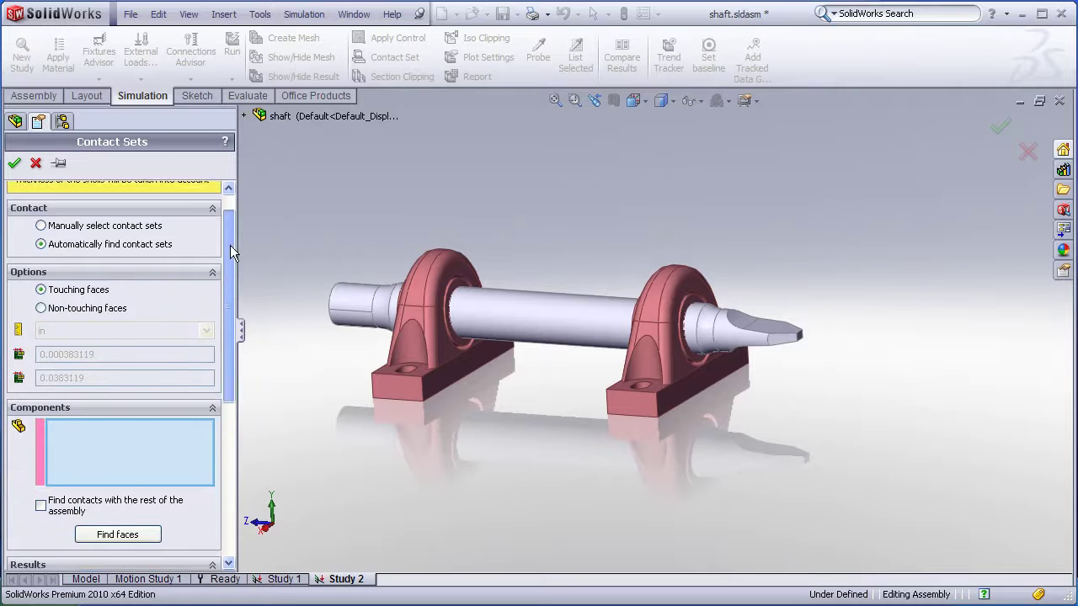
{"action": "left_click", "coordinate": [449, 312]}
{"action": "left_click", "coordinate": [539, 318]}
{"action": "left_click", "coordinate": [647, 298]}
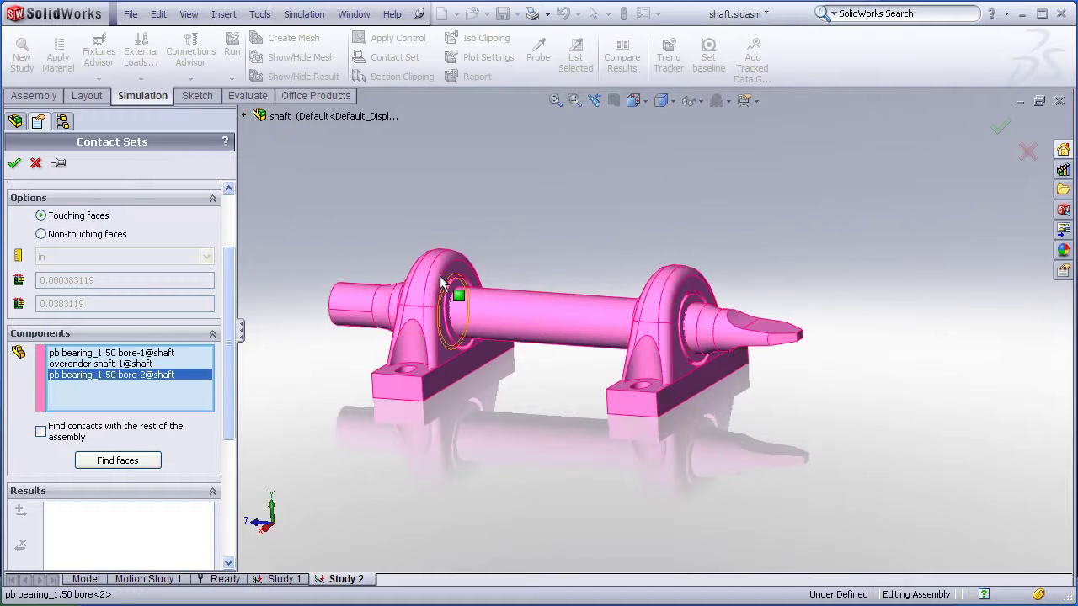
{"action": "left_click", "coordinate": [127, 463]}
Step: Preview the faces of the found Contact Set-1 and Contact Set-2
{"action": "scroll", "coordinate": [232, 338], "scroll_direction": "down", "scroll_amount": 1}
{"action": "scroll", "coordinate": [232, 339], "scroll_direction": "down", "scroll_amount": 3}
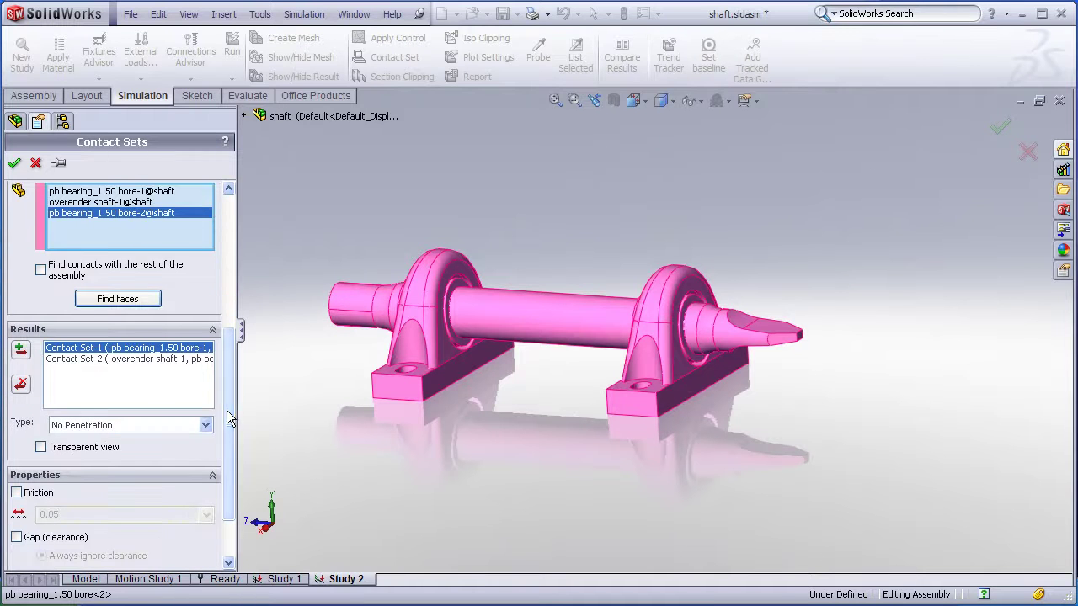
{"action": "left_click", "coordinate": [130, 366]}
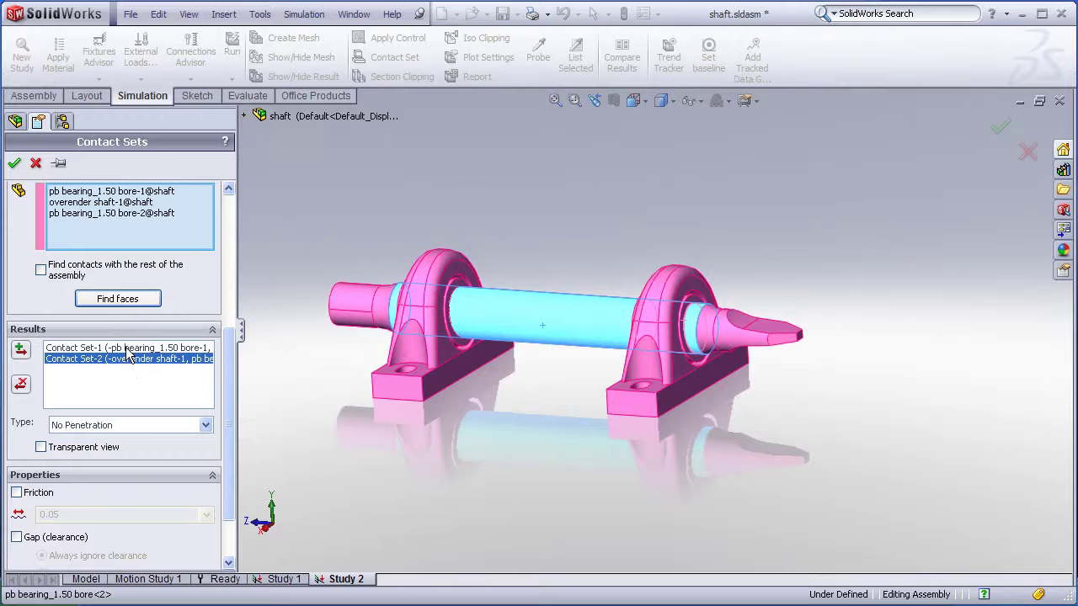
{"action": "left_click", "coordinate": [125, 348]}
{"action": "left_click", "coordinate": [126, 360]}
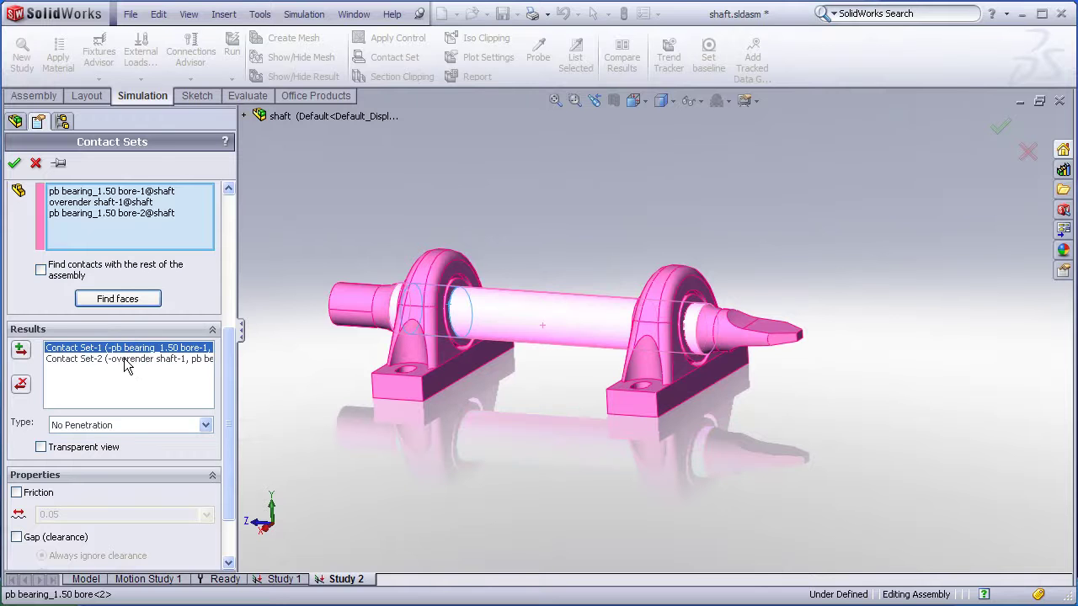
{"action": "left_click", "coordinate": [126, 360]}
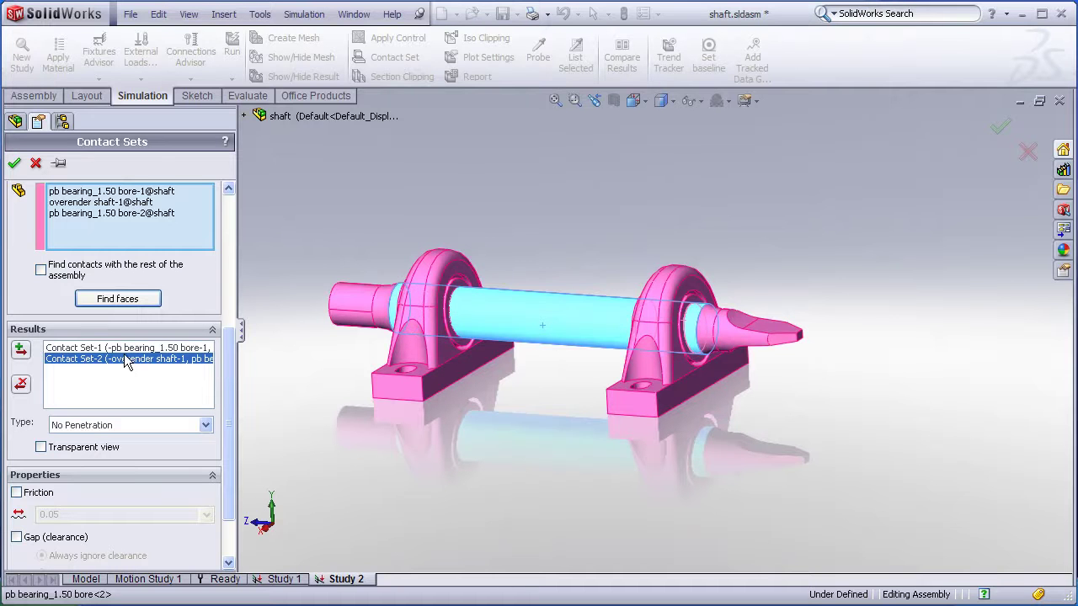
{"action": "left_click", "coordinate": [121, 349]}
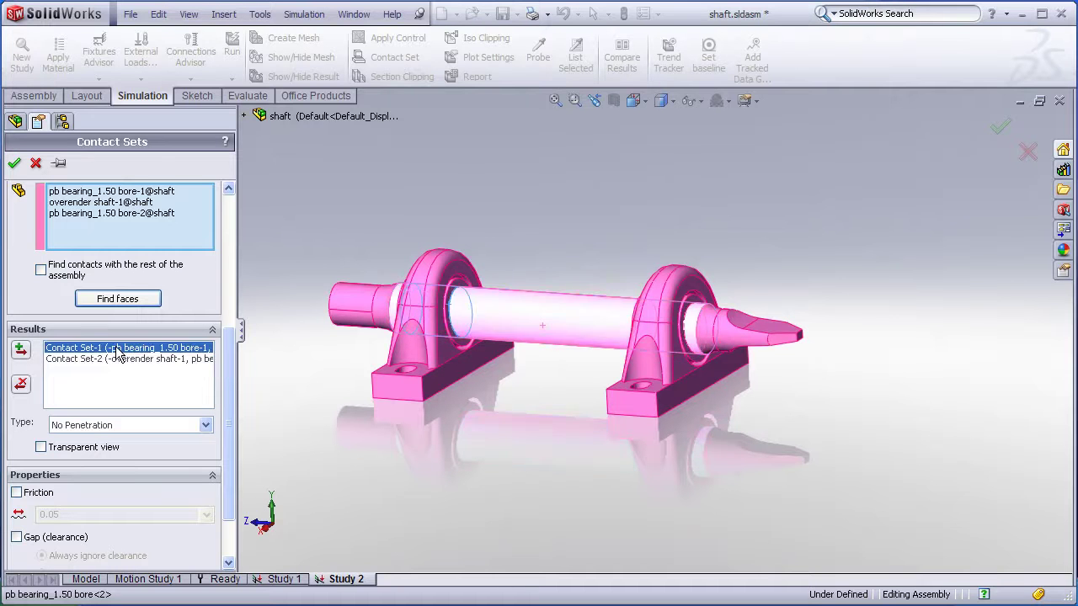
Step: Keep No Penetration as the contact type and create both contact sets
{"action": "left_click", "coordinate": [130, 428]}
{"action": "left_click", "coordinate": [98, 442]}
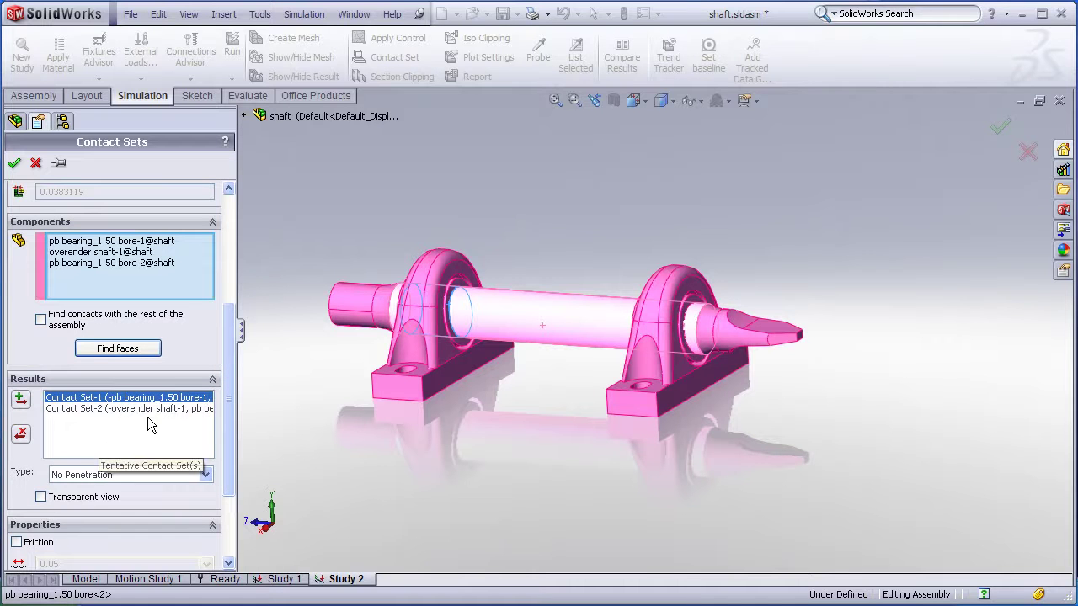
{"action": "scroll", "coordinate": [224, 434], "scroll_direction": "down", "scroll_amount": 2}
{"action": "scroll", "coordinate": [225, 434], "scroll_direction": "down", "scroll_amount": 1}
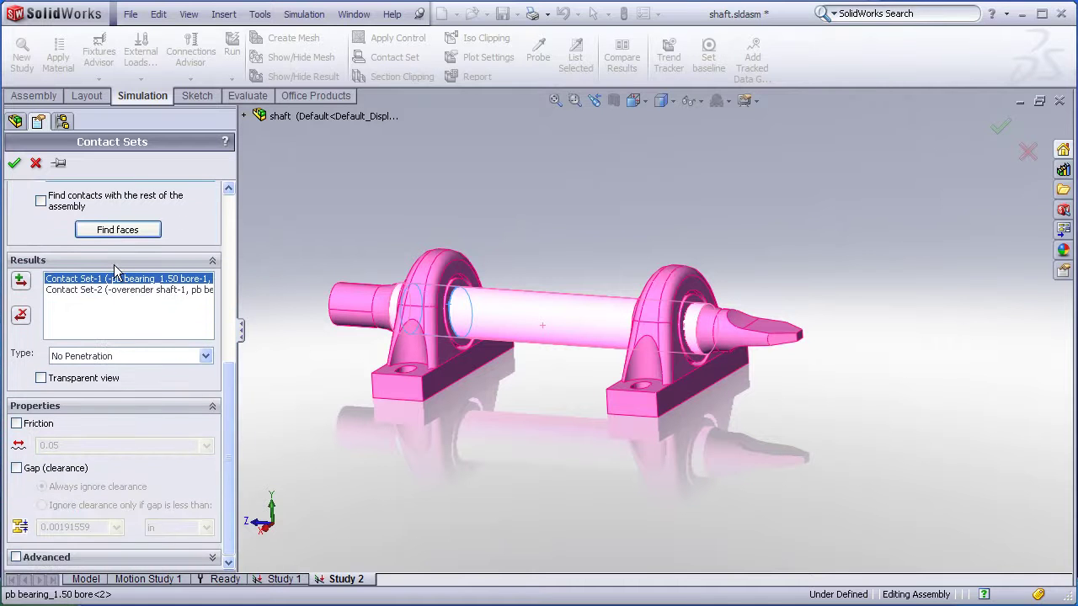
{"action": "left_click", "coordinate": [230, 205]}
{"action": "left_click", "coordinate": [15, 163]}
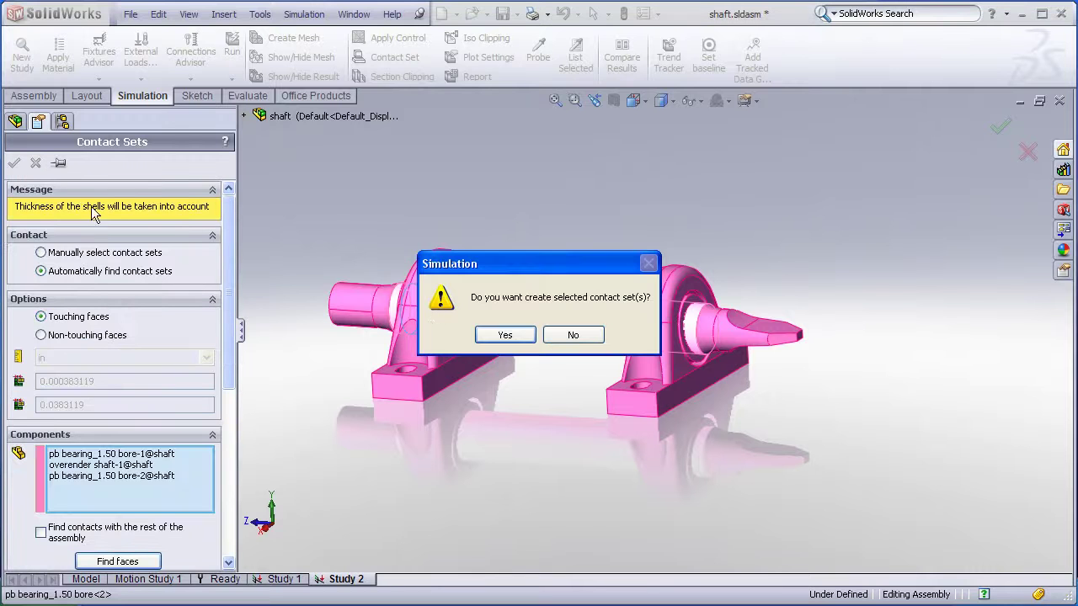
{"action": "left_click", "coordinate": [503, 335]}
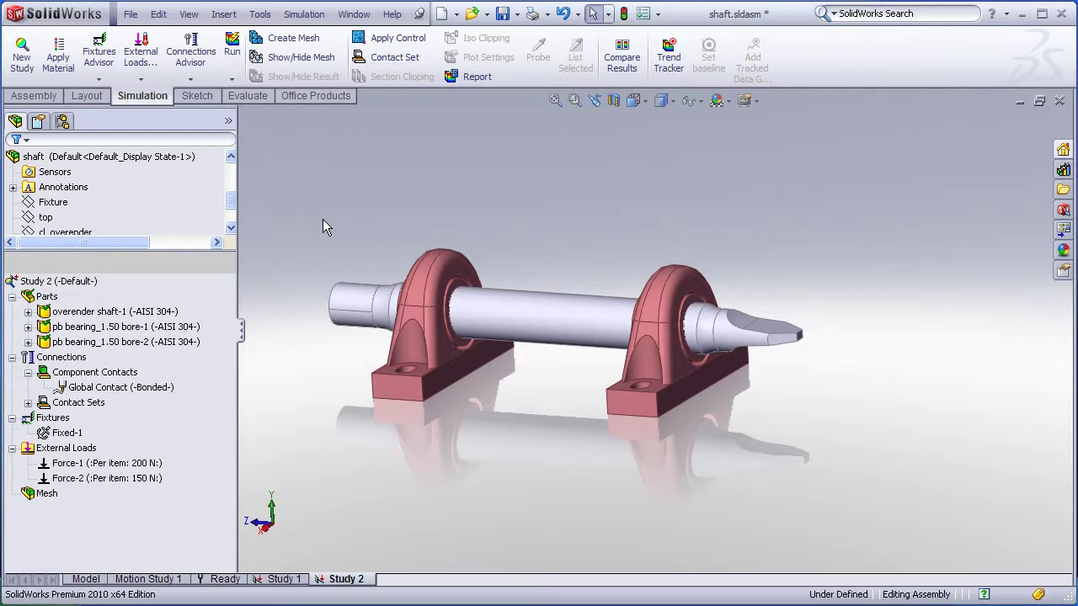
Step: Mesh the shaft and both bearings at the default mesh density, then orbit to inspect the mesh
{"action": "left_click", "coordinate": [28, 403]}
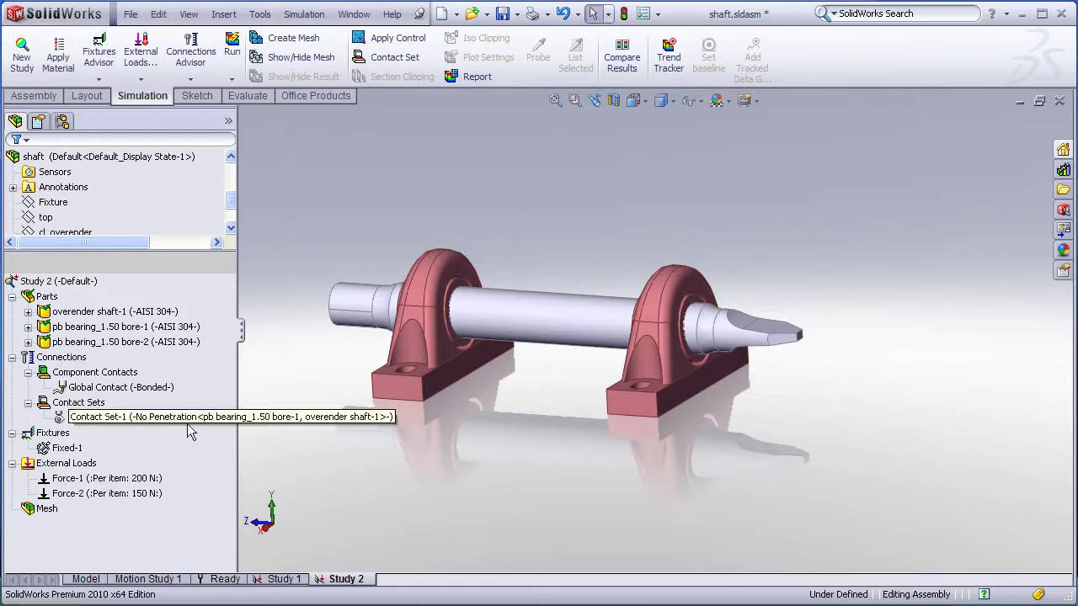
{"action": "left_click", "coordinate": [293, 39]}
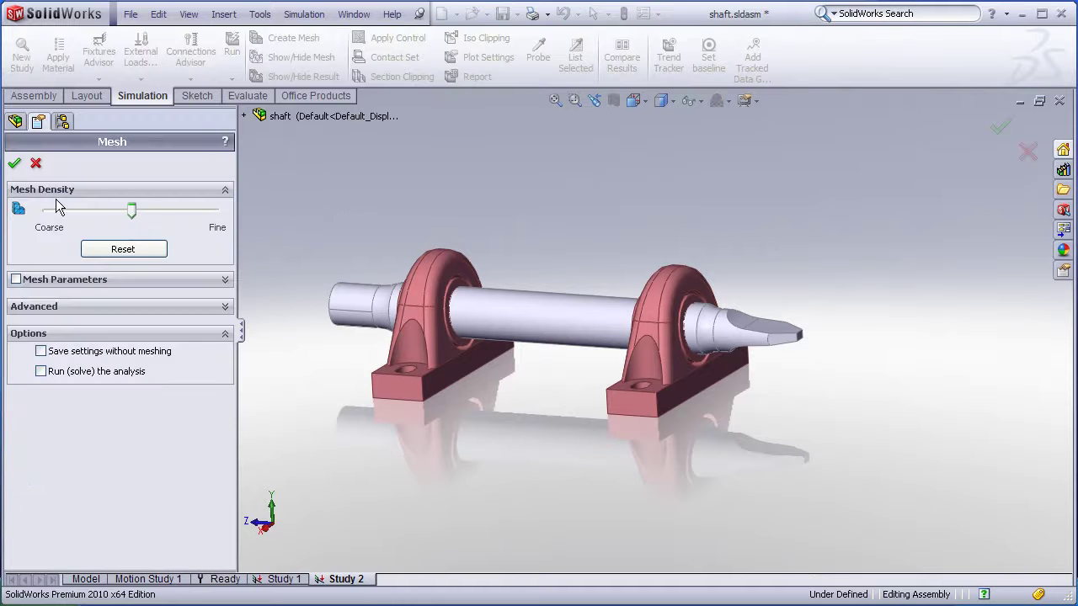
{"action": "left_click", "coordinate": [14, 163]}
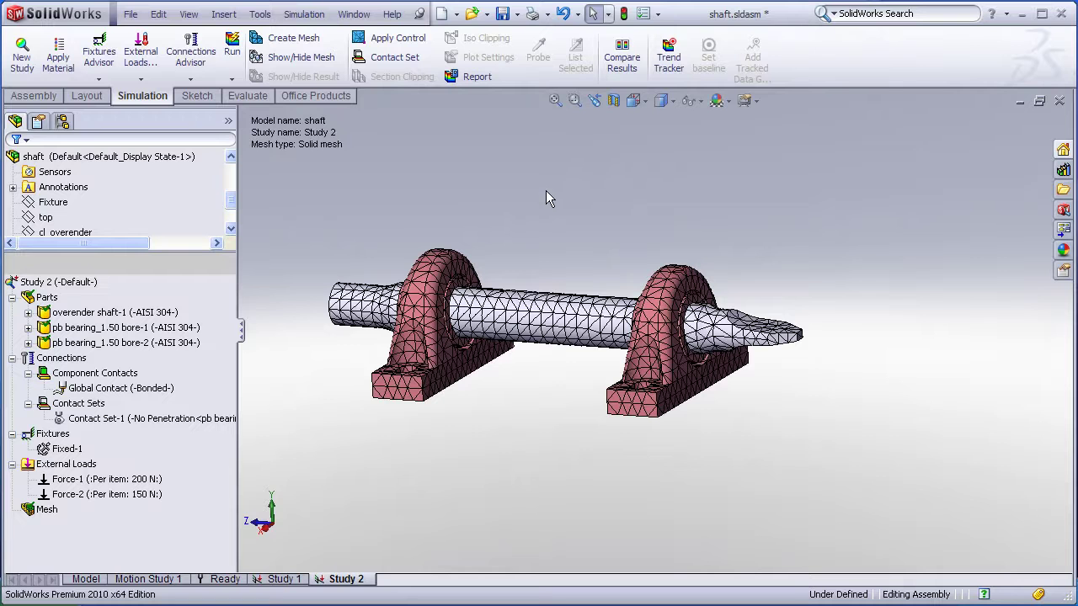
{"action": "mouse_move", "coordinate": [619, 207]}
{"action": "middle_mouse_down"}
{"action": "mouse_move", "coordinate": [534, 202]}
{"action": "mouse_move", "coordinate": [617, 206]}
{"action": "middle_mouse_up"}
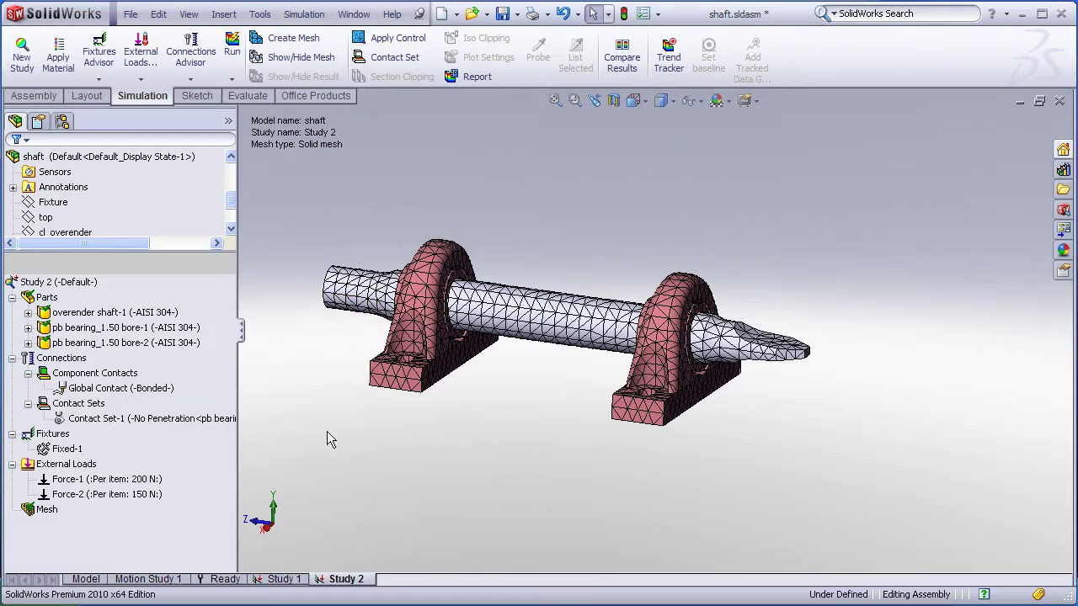
Step: Switch to Study 1 and show its Stress1 von Mises plot, keeping the plot settings unchanged
{"action": "left_click", "coordinate": [284, 579]}
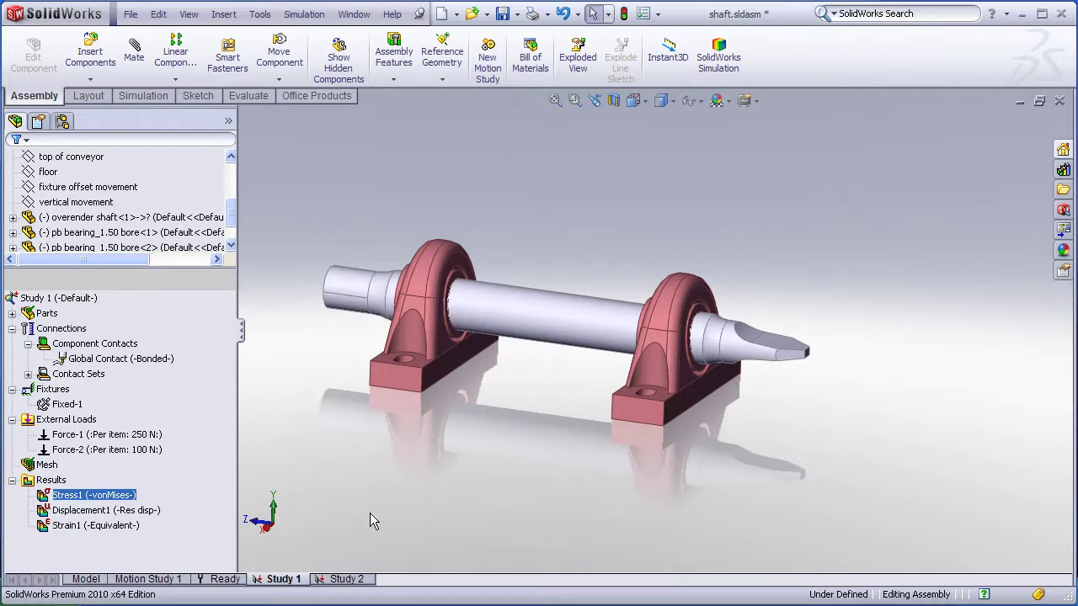
{"action": "double_click", "coordinate": [45, 500]}
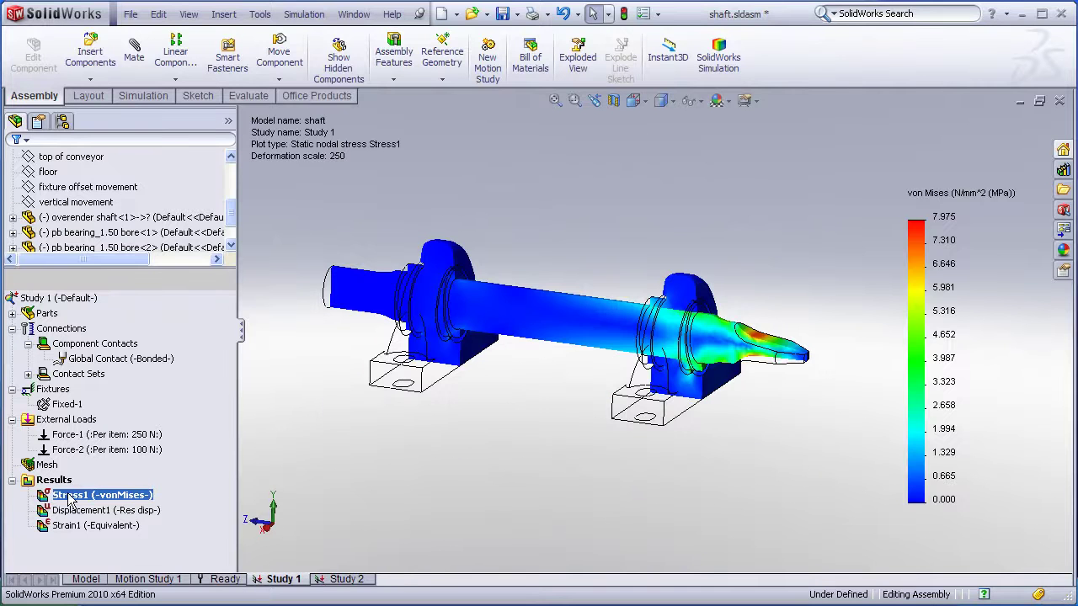
{"action": "double_click", "coordinate": [112, 497]}
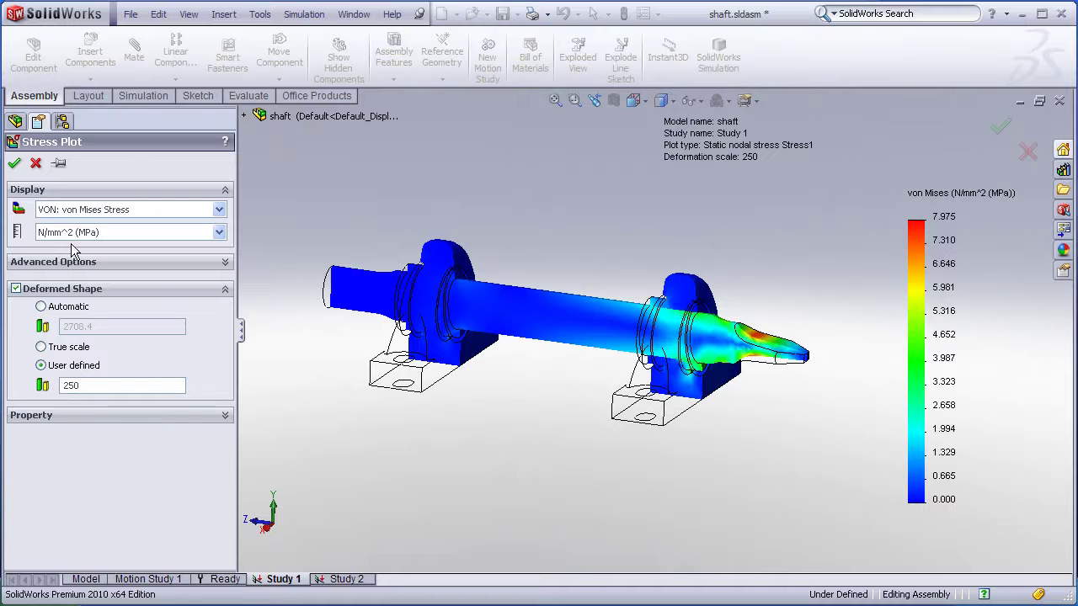
{"action": "left_click", "coordinate": [14, 163]}
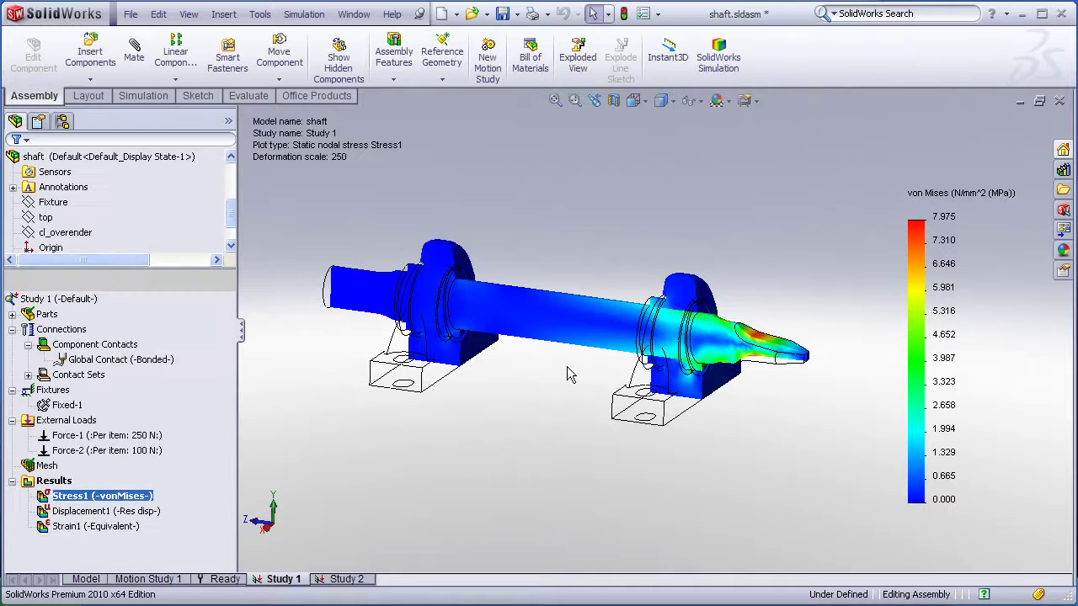
Step: View the stress model from the Right view and adjust the zoom
{"action": "left_click", "coordinate": [265, 524]}
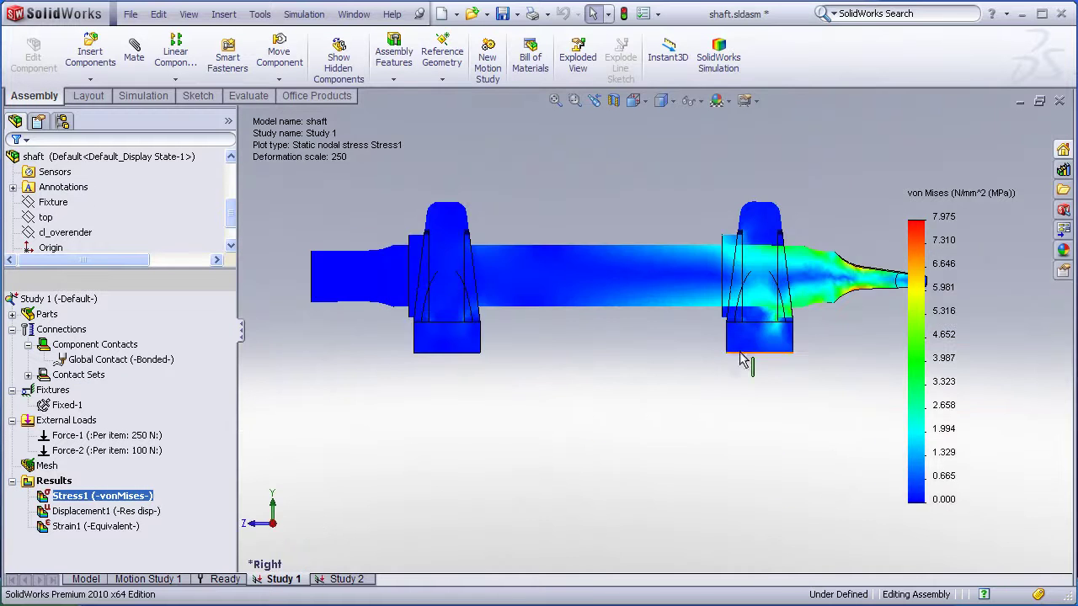
{"action": "scroll", "coordinate": [724, 325], "scroll_direction": "down", "scroll_amount": 2}
{"action": "scroll", "coordinate": [706, 309], "scroll_direction": "down", "scroll_amount": 3}
{"action": "scroll", "coordinate": [750, 378], "scroll_direction": "up", "scroll_amount": 2}
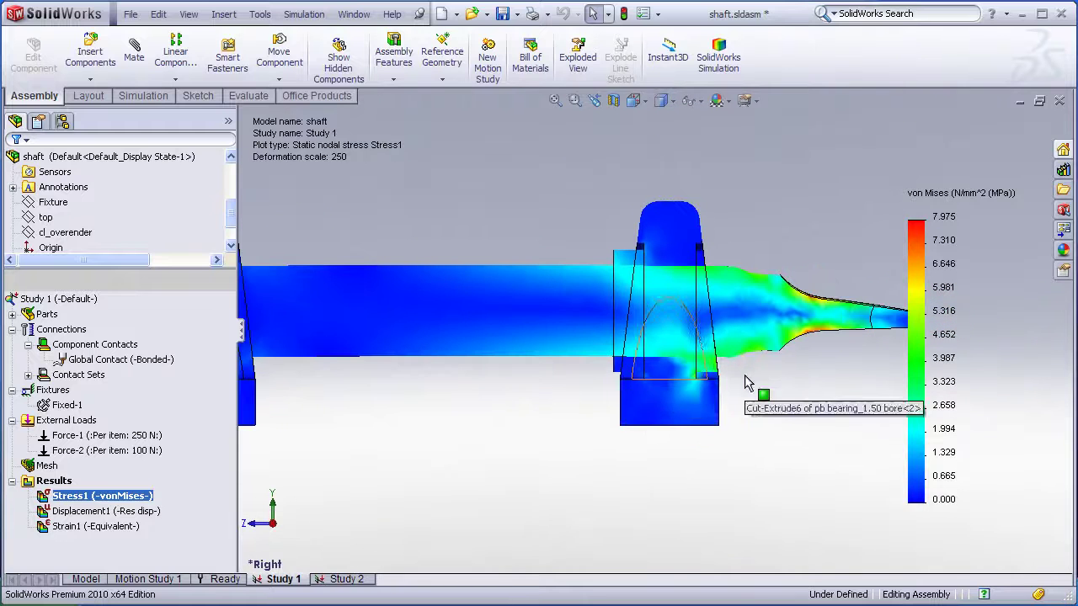
Step: Animate the Stress1 von Mises result, then stop the animation and close its panel
{"action": "right_click", "coordinate": [49, 498]}
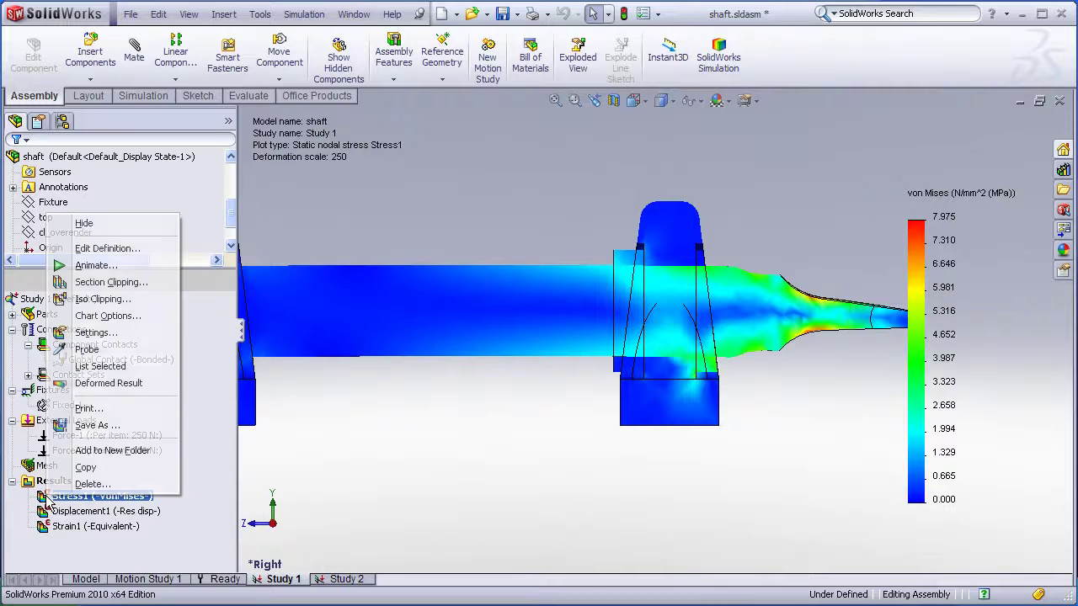
{"action": "left_click", "coordinate": [97, 267]}
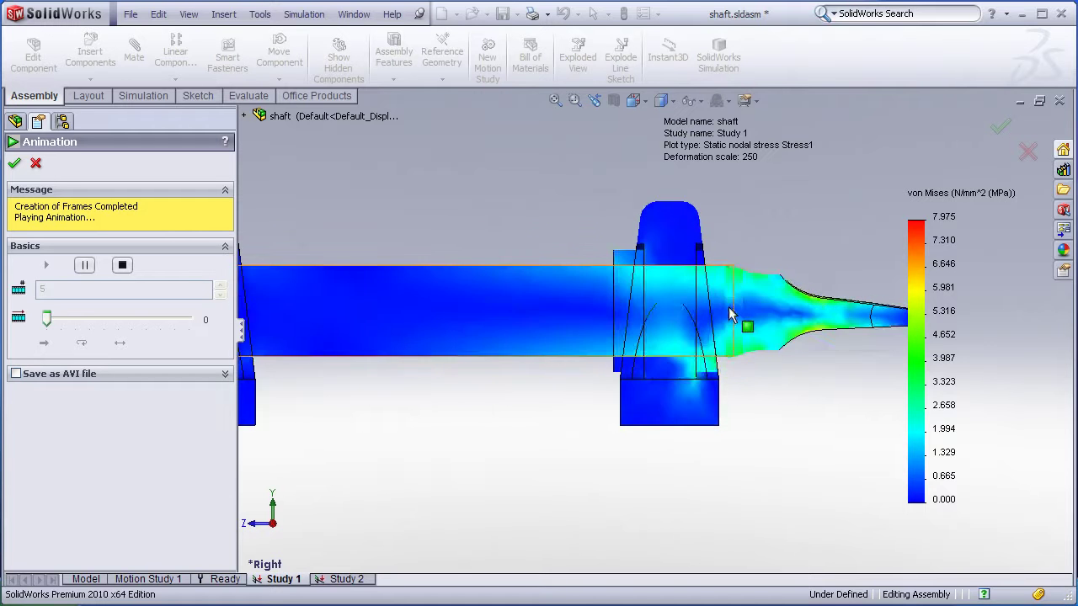
{"action": "scroll", "coordinate": [705, 290], "scroll_direction": "down", "scroll_amount": 3}
{"action": "scroll", "coordinate": [674, 286], "scroll_direction": "down", "scroll_amount": 3}
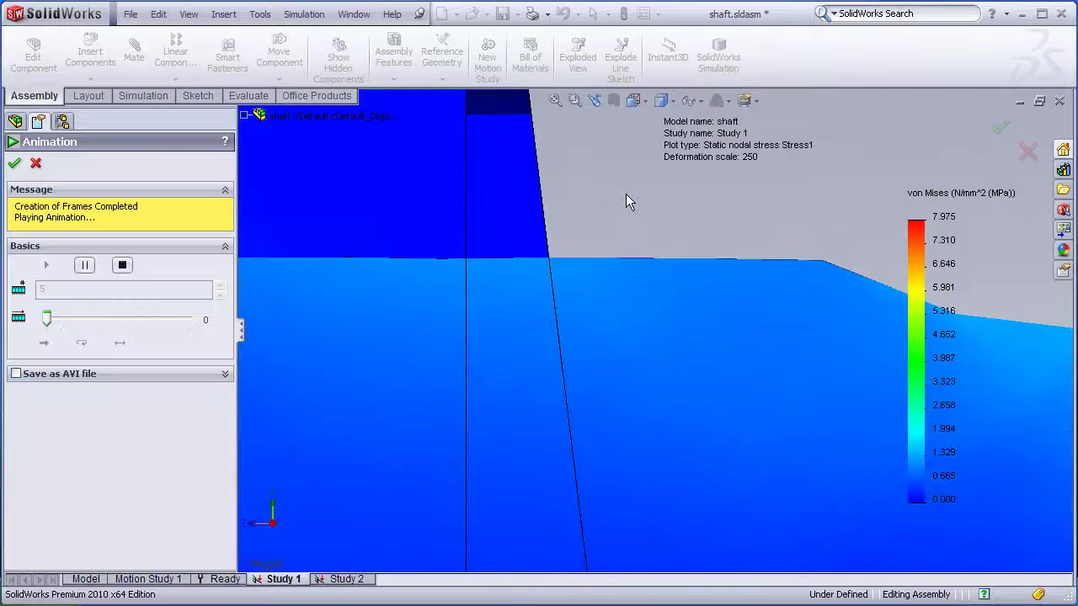
{"action": "scroll", "coordinate": [620, 216], "scroll_direction": "up", "scroll_amount": 5}
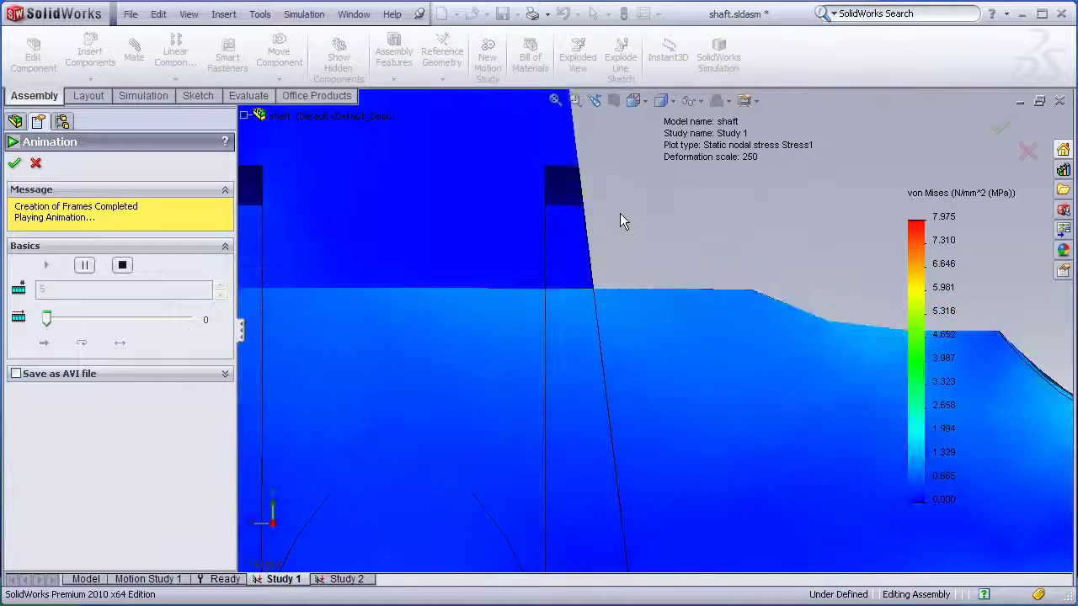
{"action": "scroll", "coordinate": [537, 252], "scroll_direction": "up", "scroll_amount": 2}
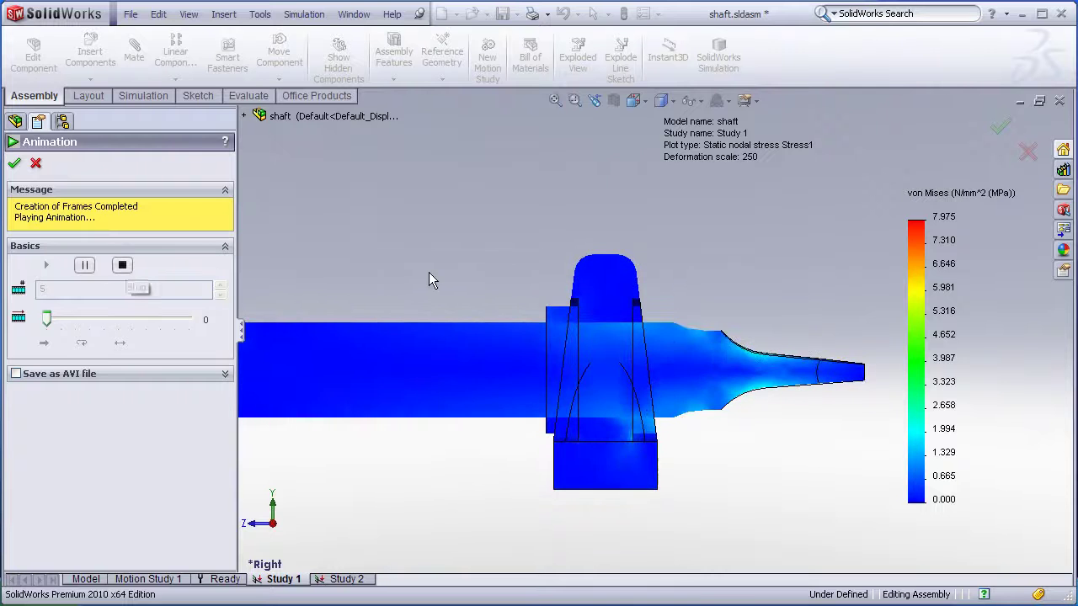
{"action": "left_click", "coordinate": [122, 266]}
{"action": "left_click", "coordinate": [14, 163]}
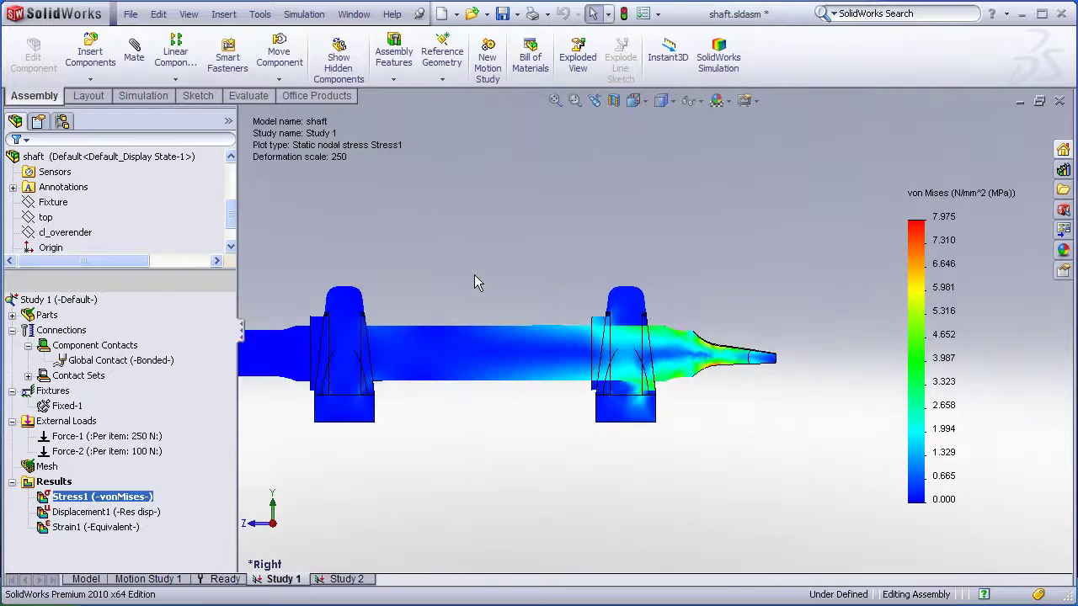
Step: Display the Displacement1 resultant displacement plot in a 3-D view
{"action": "middle_click_drag", "start_coordinate": [474, 274], "coordinate": [518, 261]}
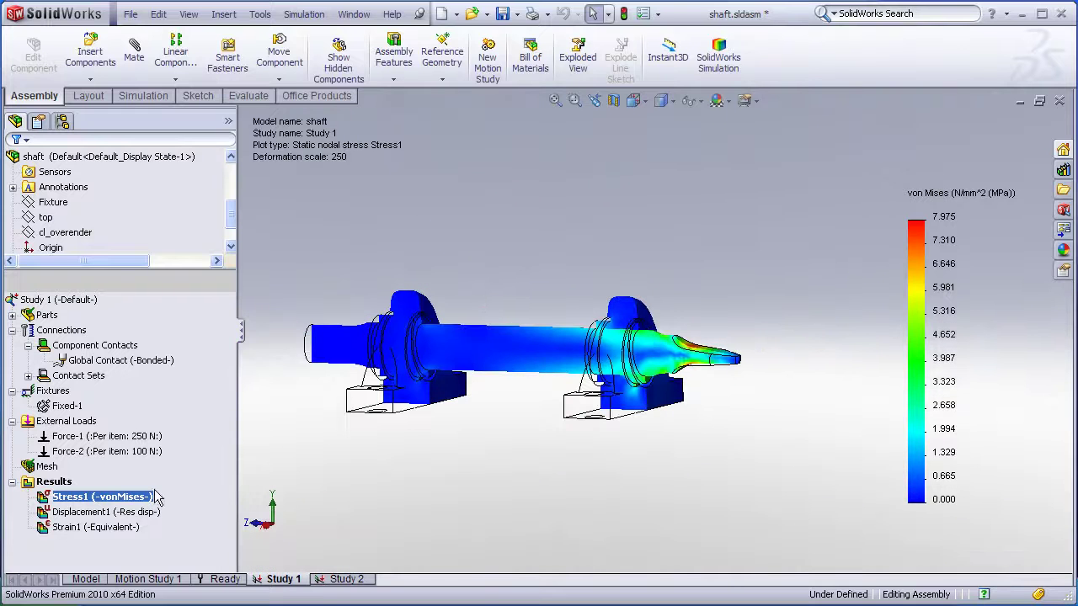
{"action": "double_click", "coordinate": [45, 515]}
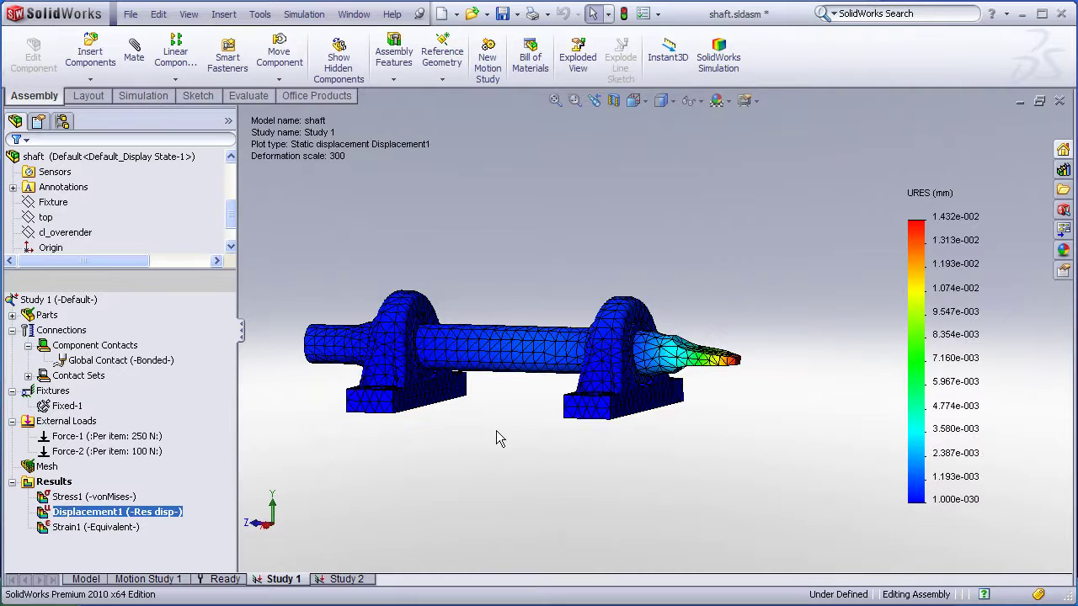
{"action": "mouse_move", "coordinate": [496, 432]}
{"action": "middle_mouse_down"}
{"action": "mouse_move", "coordinate": [435, 440]}
{"action": "mouse_move", "coordinate": [464, 498]}
{"action": "mouse_move", "coordinate": [481, 423]}
{"action": "mouse_move", "coordinate": [506, 426]}
{"action": "middle_mouse_up"}
Step: Animate the Displacement1 deformation, then stop it and close the animation panel
{"action": "right_click", "coordinate": [63, 514]}
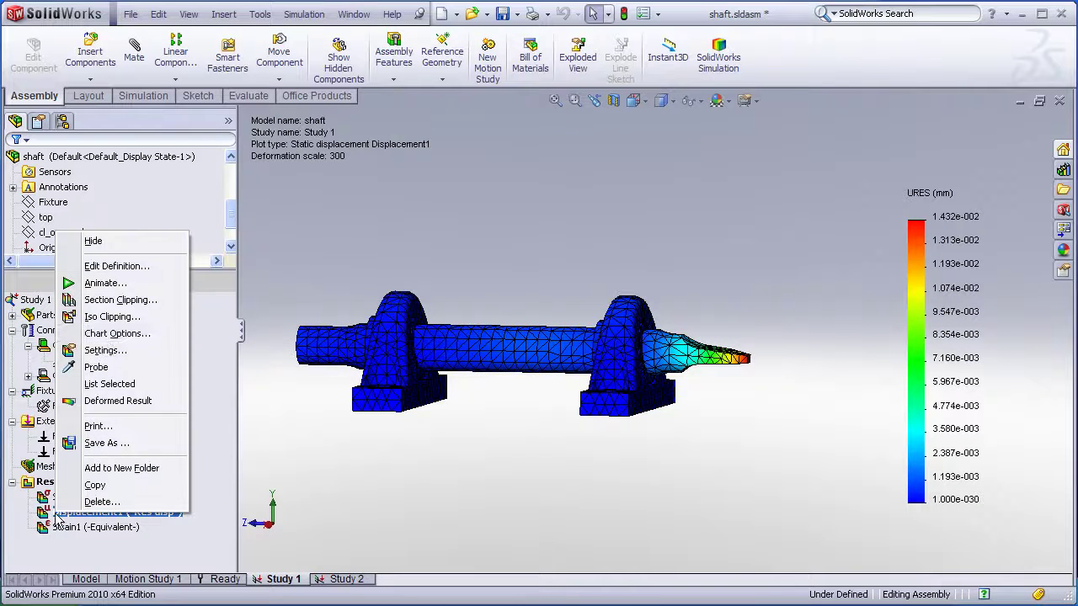
{"action": "left_click", "coordinate": [103, 283]}
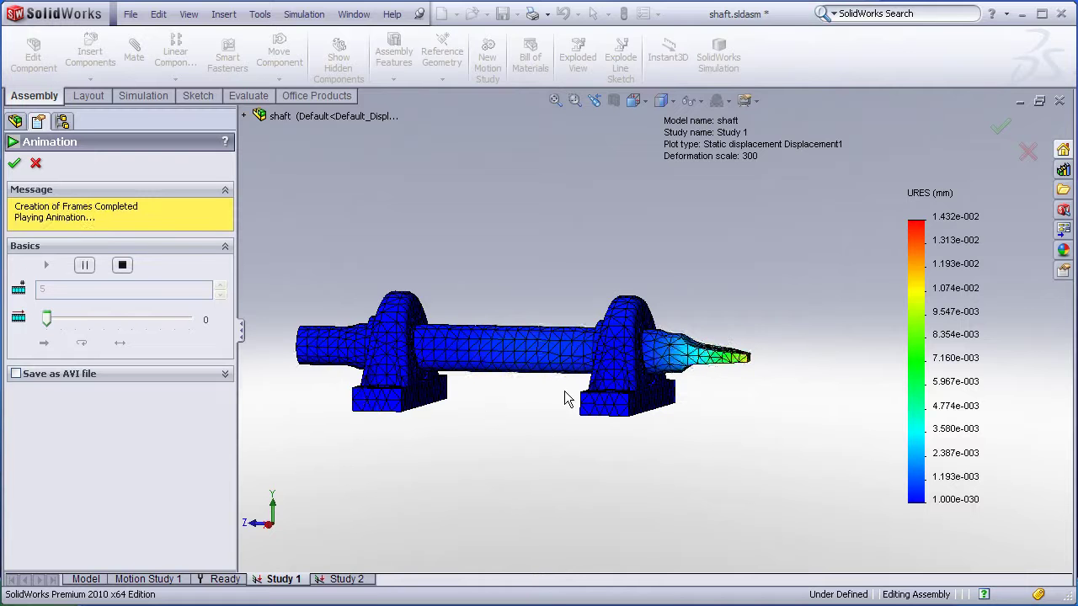
{"action": "scroll", "coordinate": [597, 389], "scroll_direction": "down", "scroll_amount": 5}
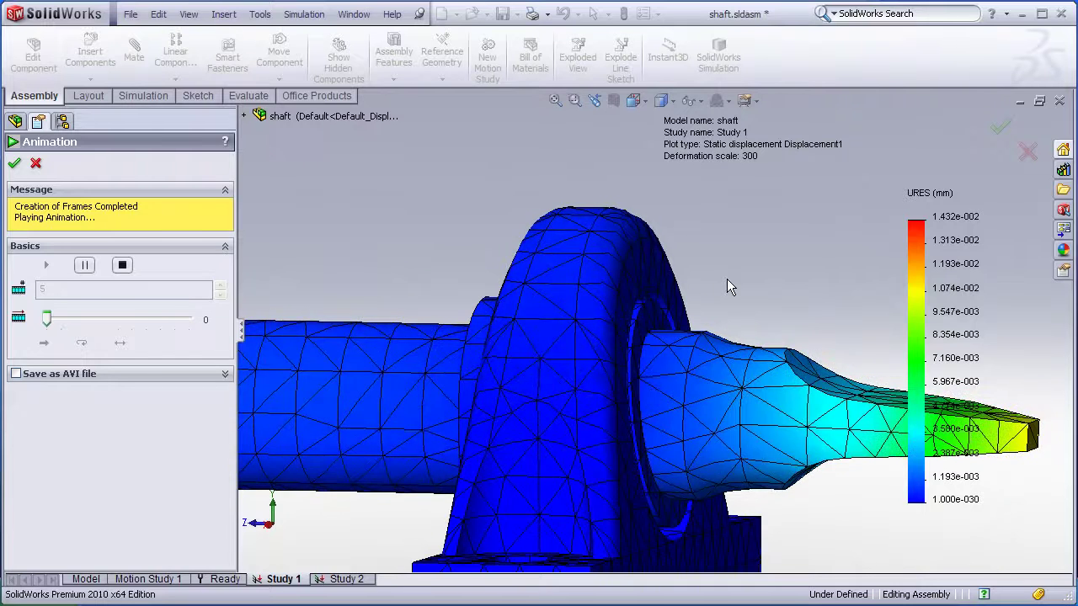
{"action": "left_click", "coordinate": [123, 266]}
{"action": "left_click", "coordinate": [14, 163]}
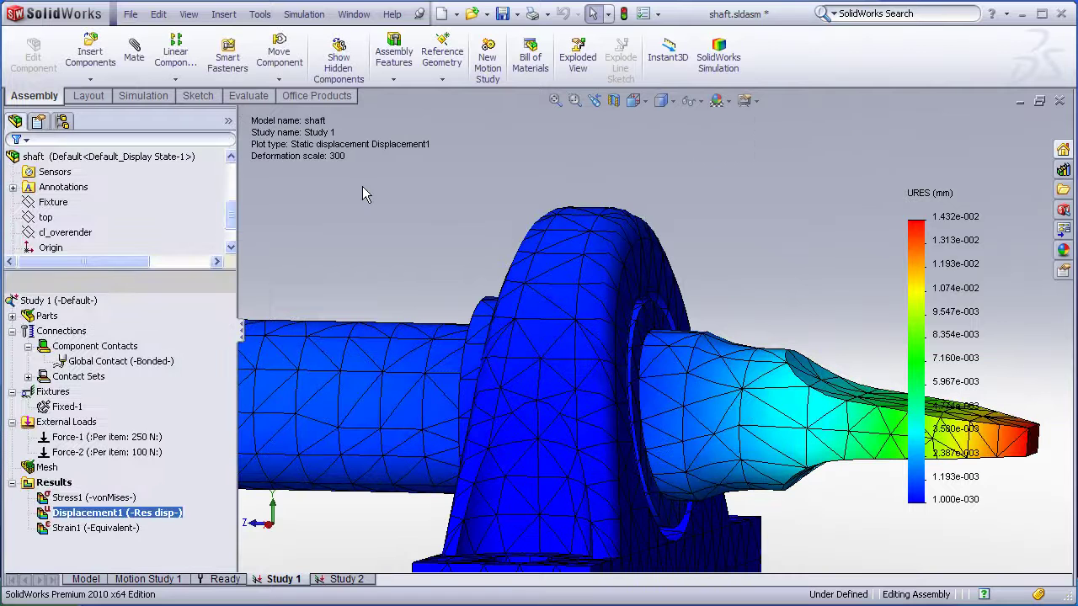